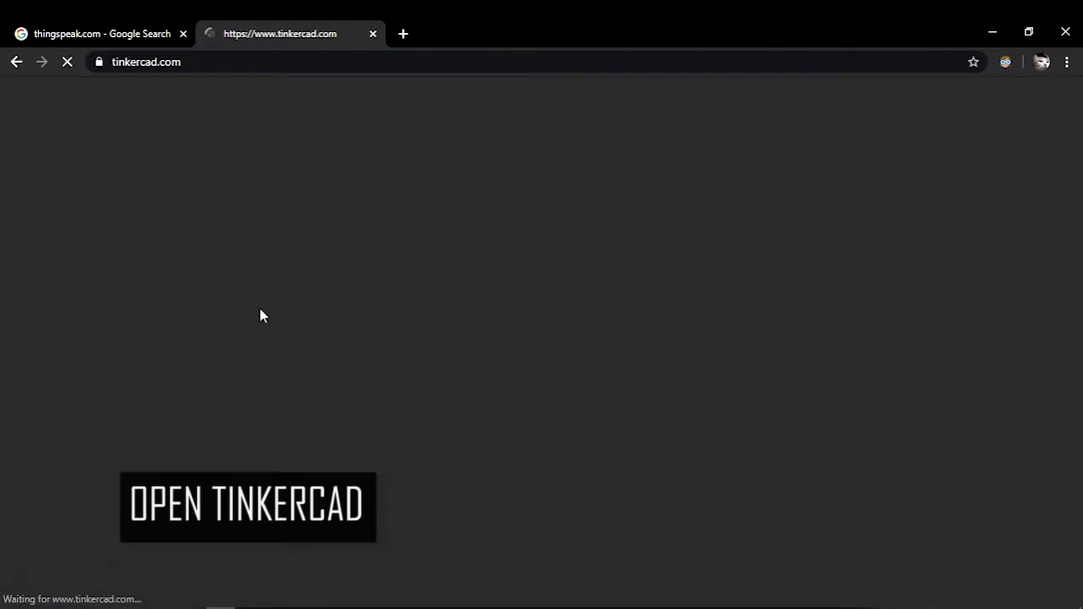
Open the Circuits collection and create a new circuit
key("F11")
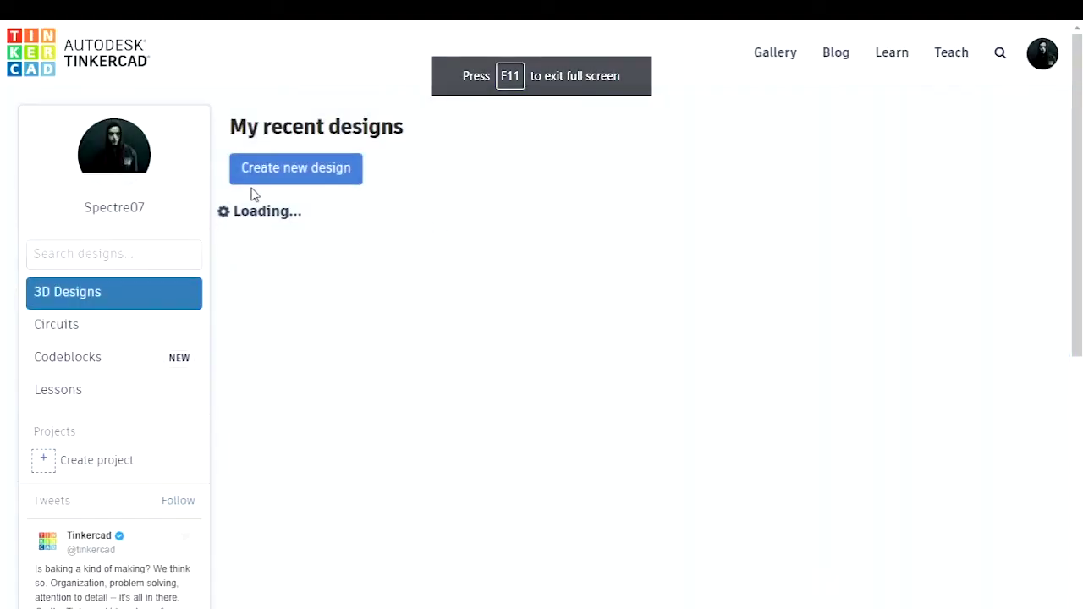
left_click(100, 330)
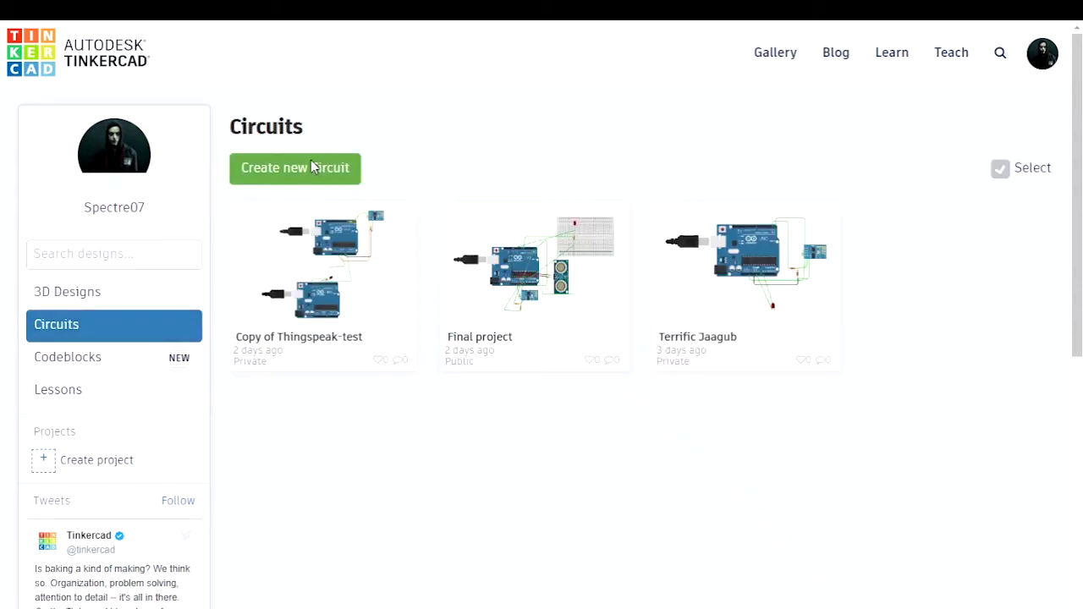
left_click(311, 166)
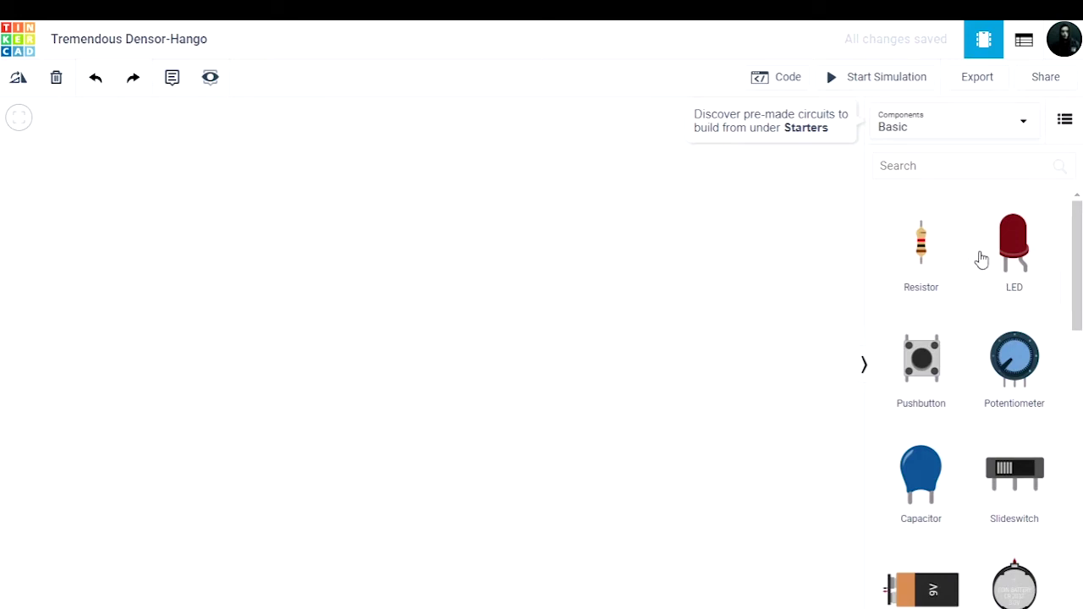
Rename the circuit design as project
left_click(171, 43)
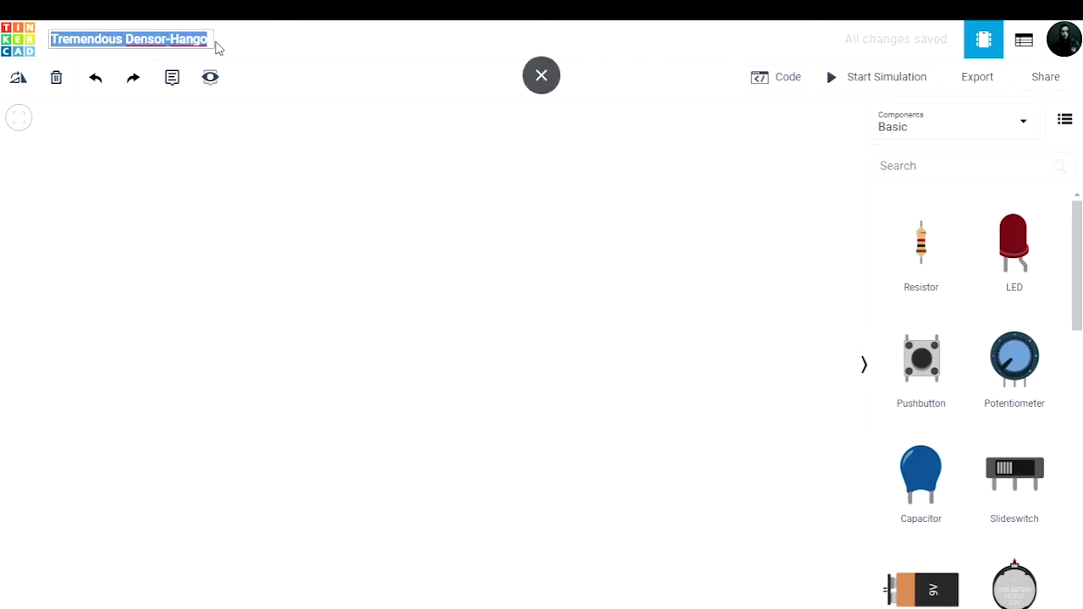
key("BackSpace")
type("pro")
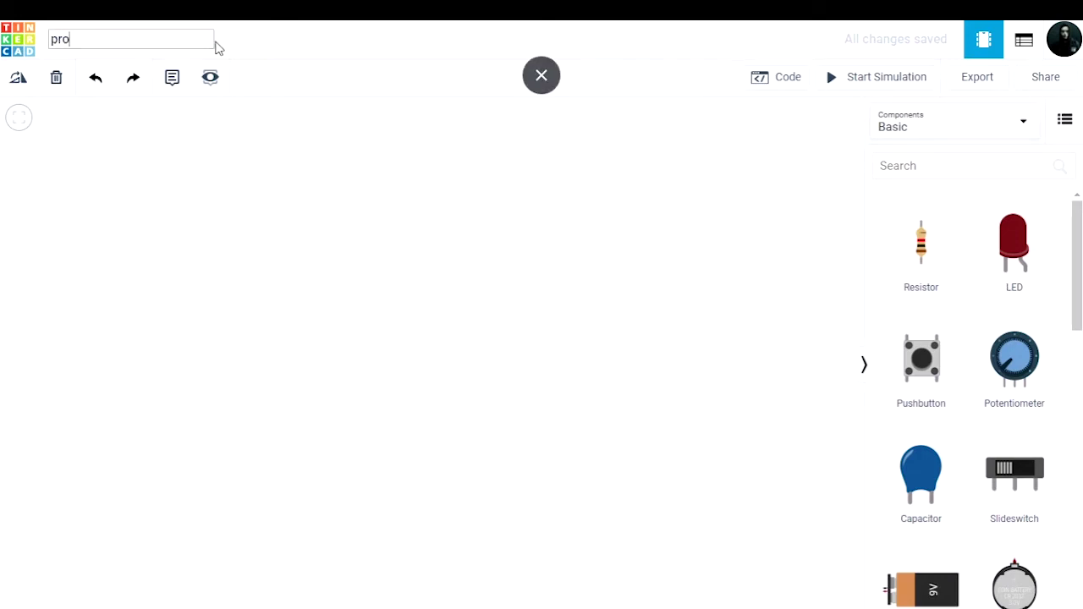
type("je")
key("Return")
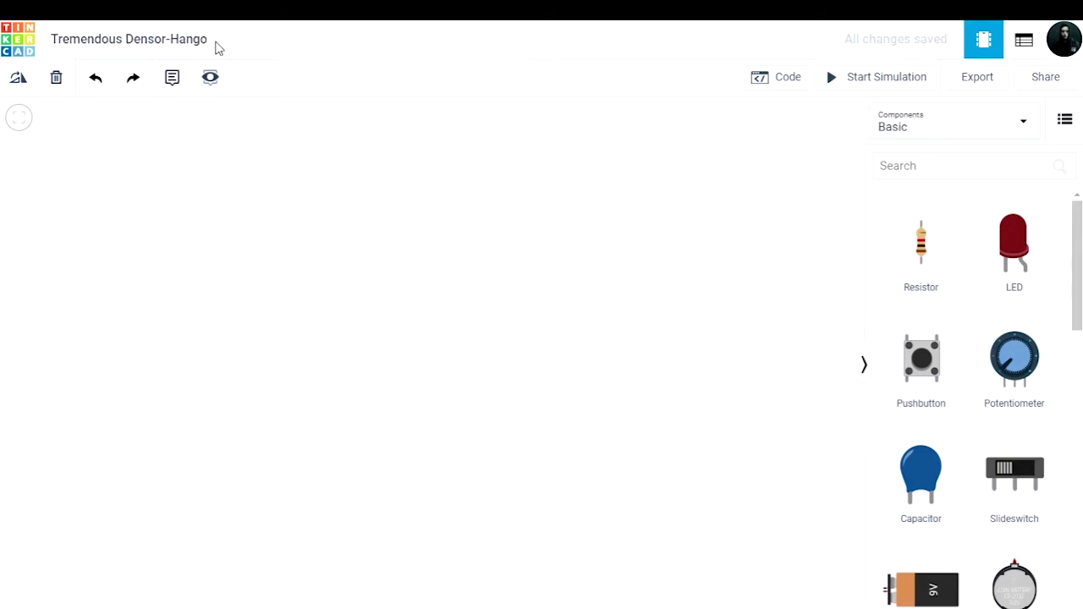
Search the components for arduino and place an Arduino Uno R3 on the workplane
left_click(944, 139)
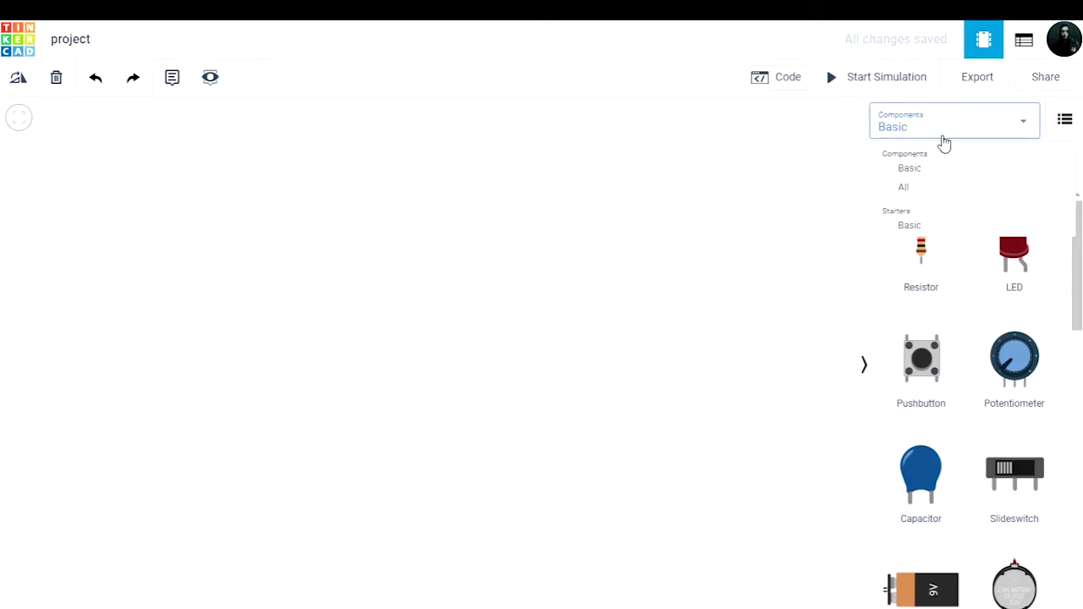
left_click(927, 179)
left_click(925, 167)
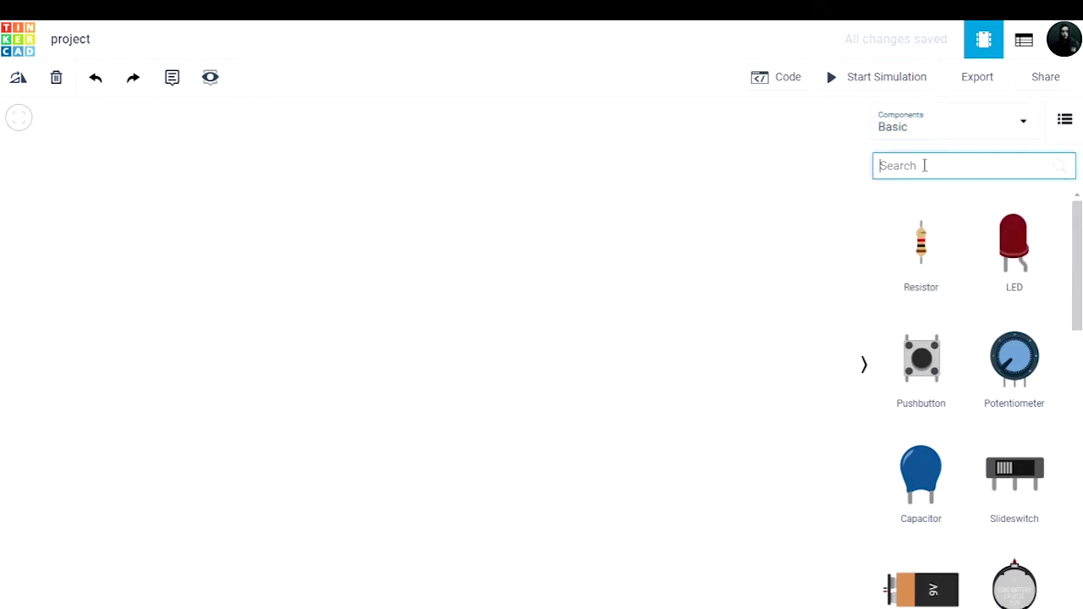
type("ardu")
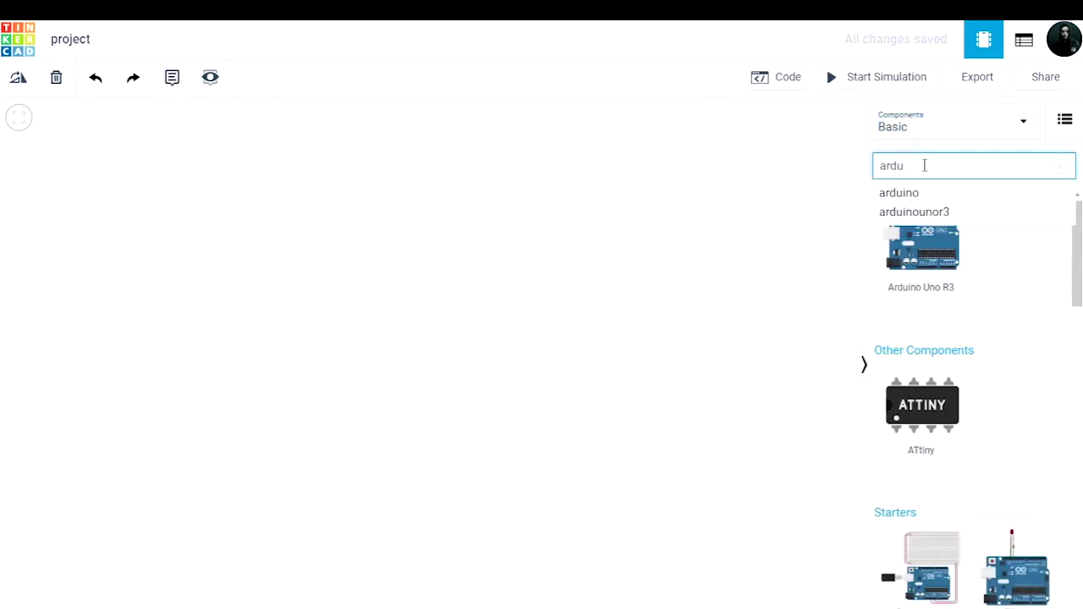
left_click(941, 196)
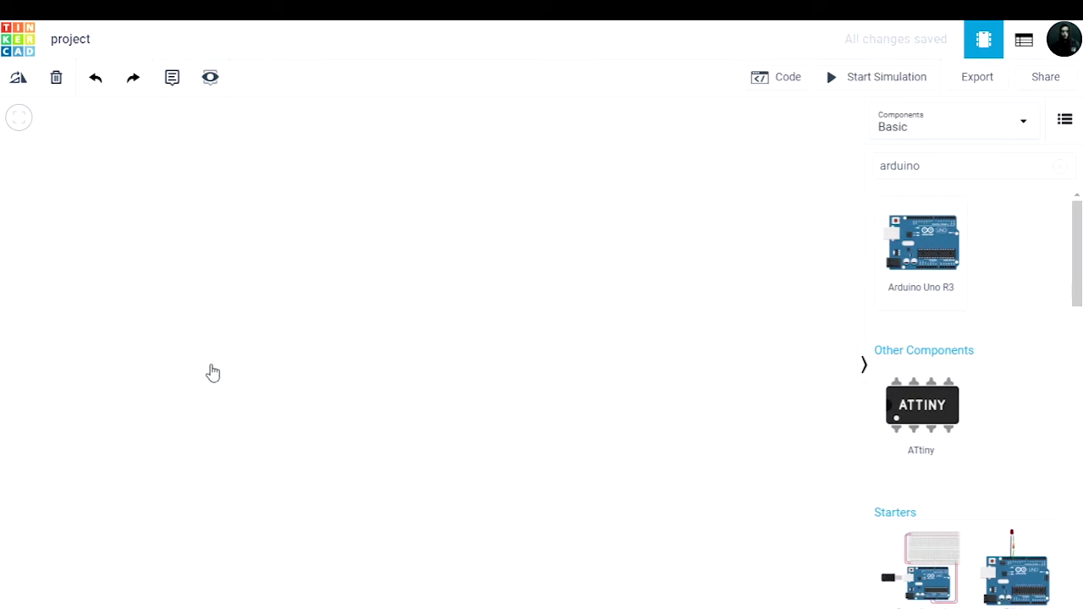
left_click(230, 326)
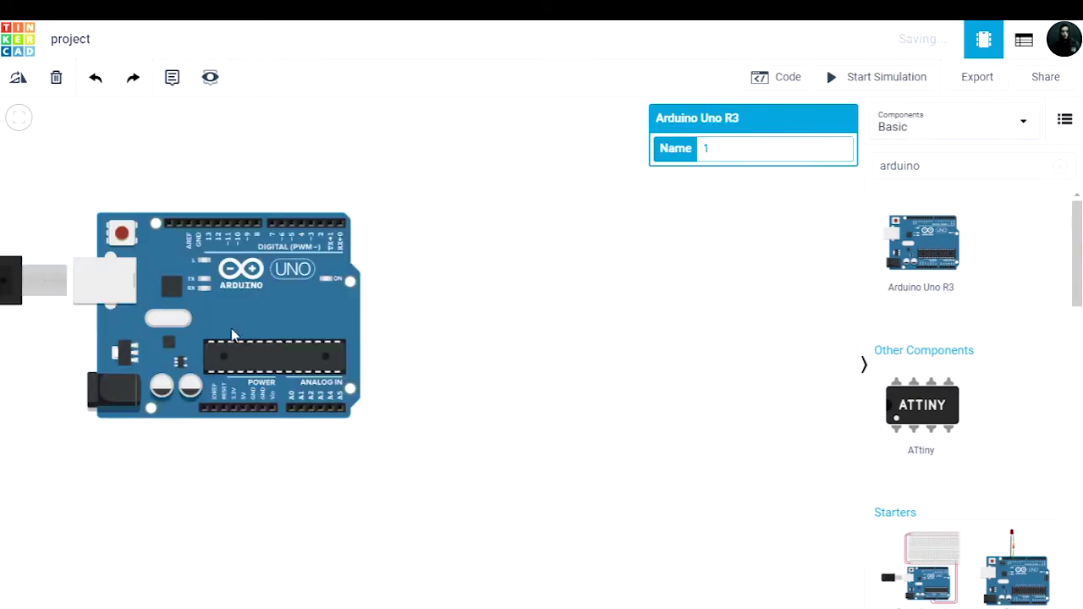
Clear the component search and place two resistors side by side, below and to the right of the Arduino
left_click(957, 167)
key("BackSpace")
key("BackSpace")
key("BackSpace")
key("BackSpace")
key("BackSpace")
key("BackSpace")
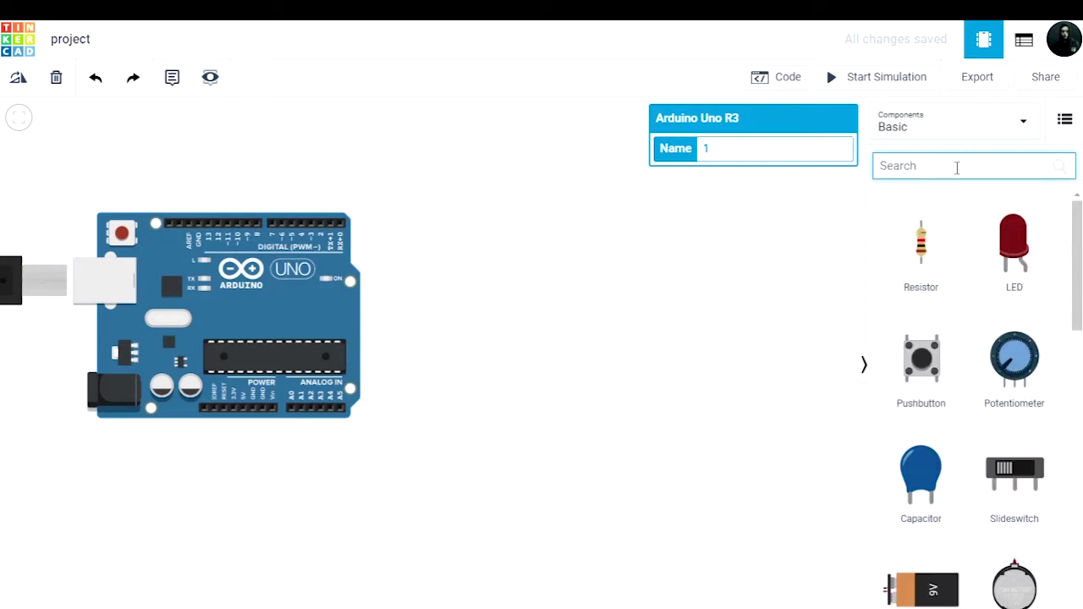
left_click_drag(923, 254, 479, 434)
left_click_drag(926, 239, 545, 433)
Search the components for wifi and place a Wifi Module (ESP8266) to the right of the Arduino, above the resistors
left_click(1012, 166)
type("wifi")
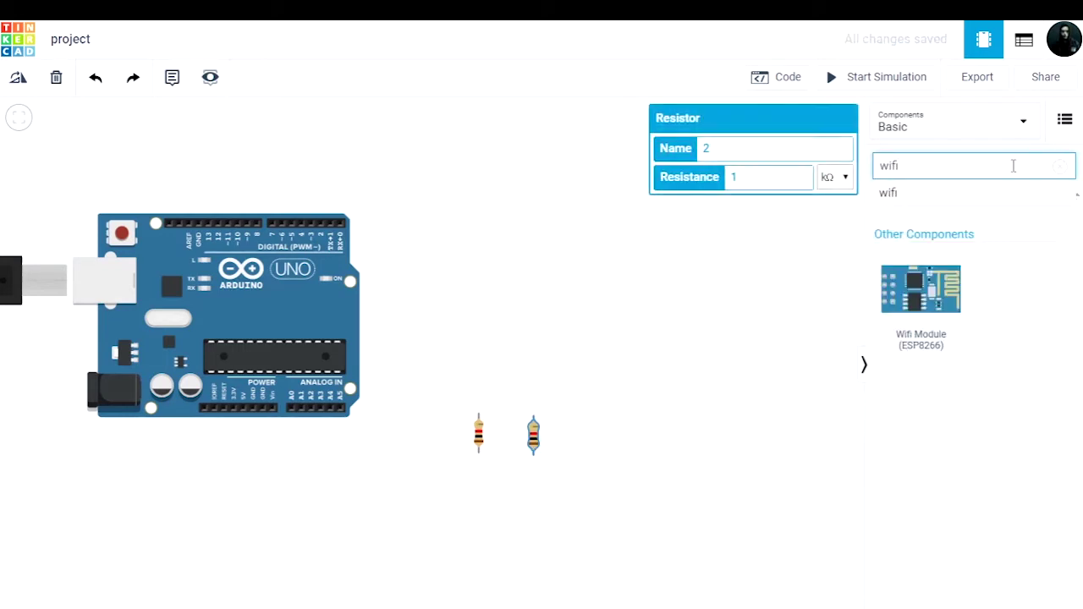
left_click_drag(914, 286, 537, 302)
Search the components for tem, place a TMP36 temperature sensor below the Arduino, and collapse the component library
left_click(917, 172)
key("BackSpace")
key("BackSpace")
key("BackSpace")
key("BackSpace")
type("te")
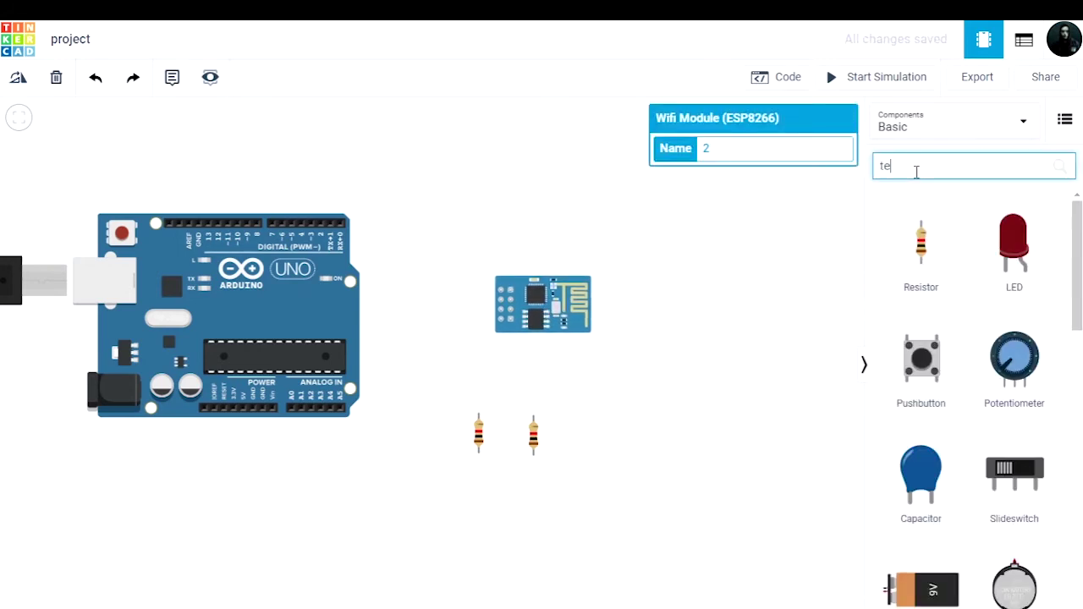
type("mo")
key("BackSpace")
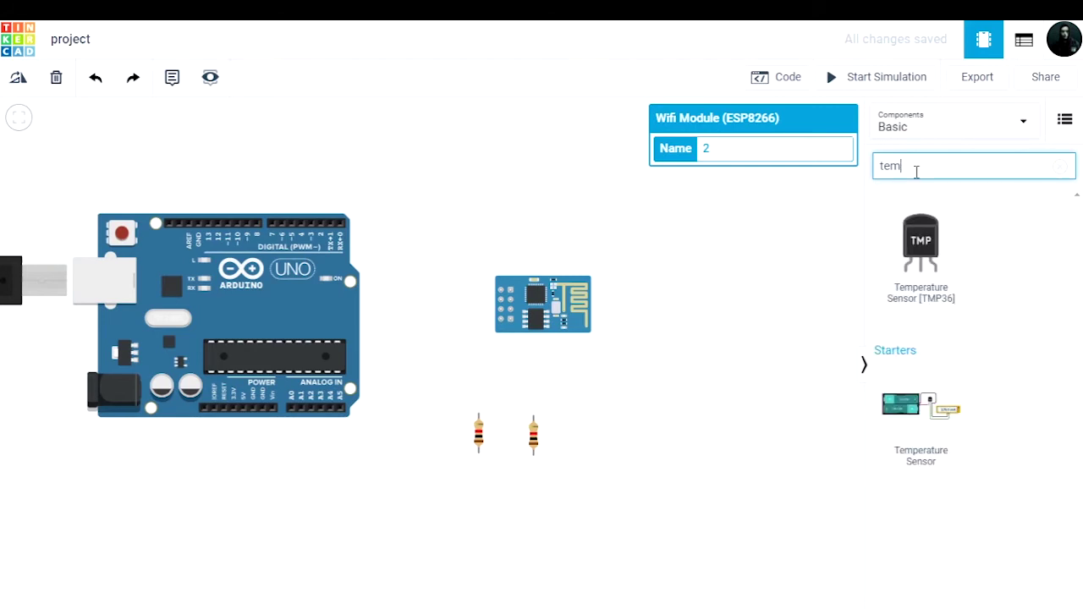
left_click_drag(921, 245, 832, 338)
left_click_drag(704, 420, 174, 499)
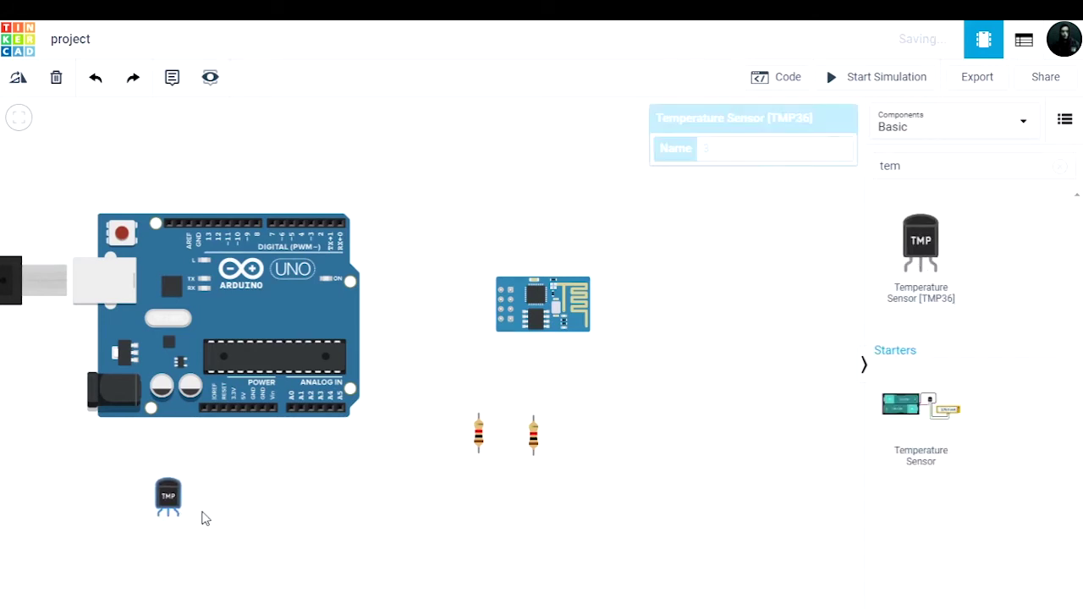
left_click(865, 366)
Set the left resistor's resistance to 10 kΩ and the right resistor's to 20 kΩ
left_click(480, 434)
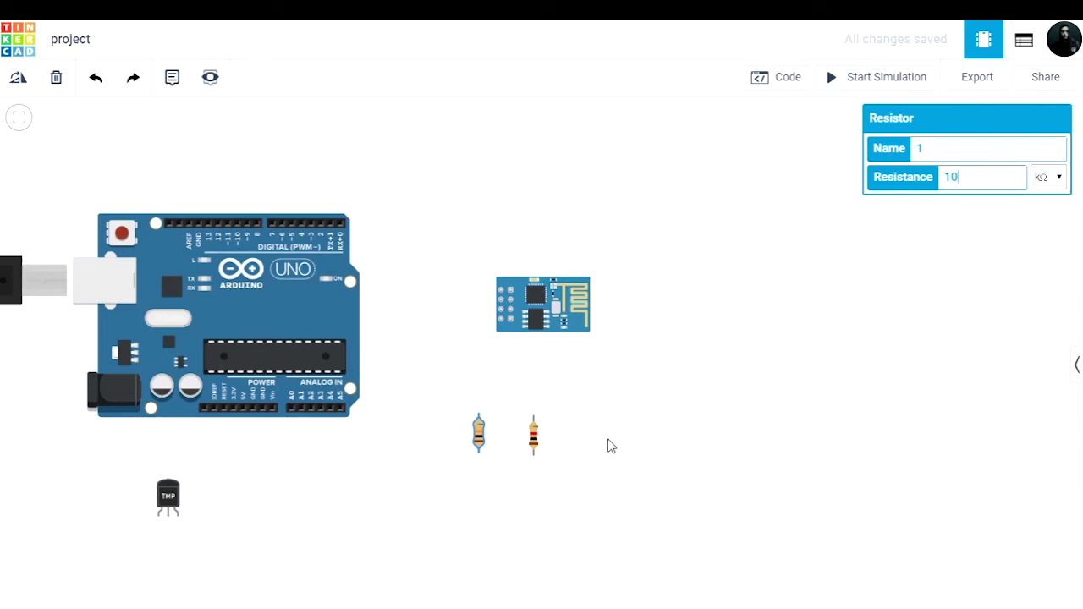
left_click(534, 447)
left_click(983, 183)
key("BackSpace")
type("20")
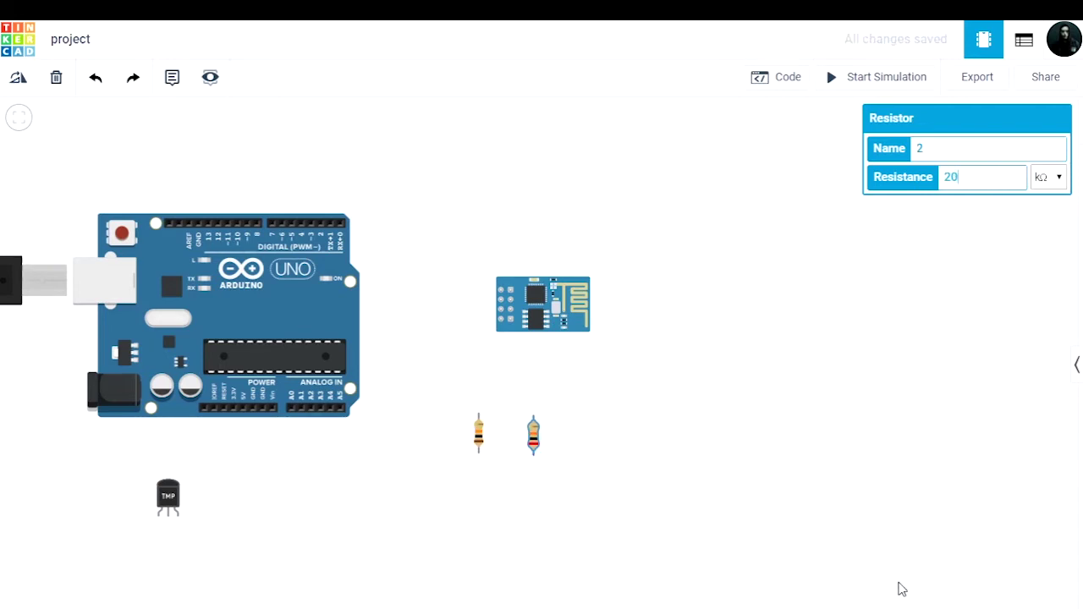
left_click(611, 435)
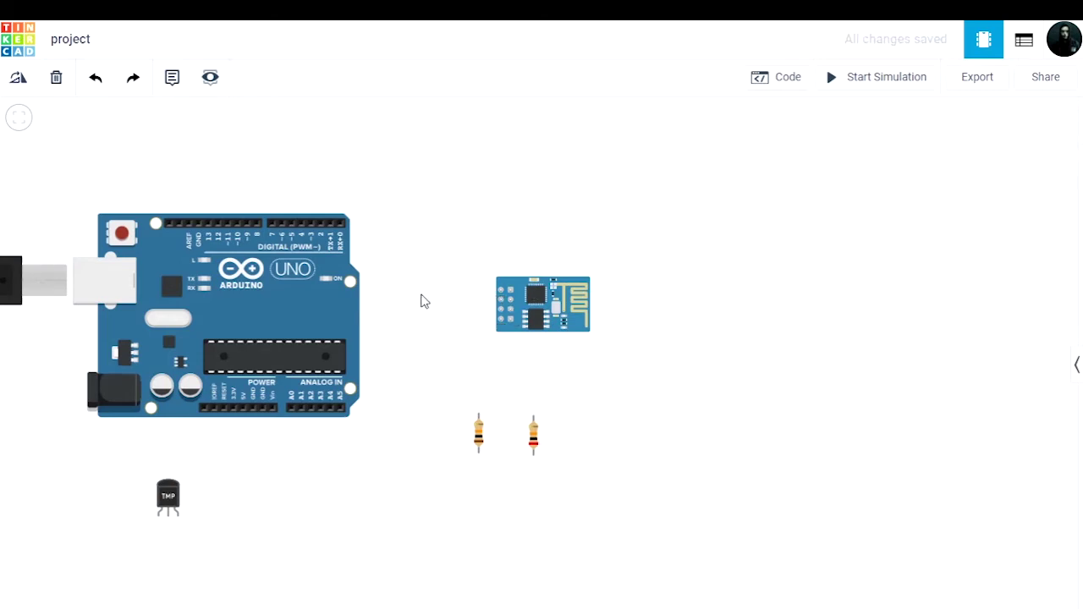
Wire the Wi-Fi module's Reset pin to the pin directly above it and to the Power pin below it
left_click_drag(280, 493, 433, 483)
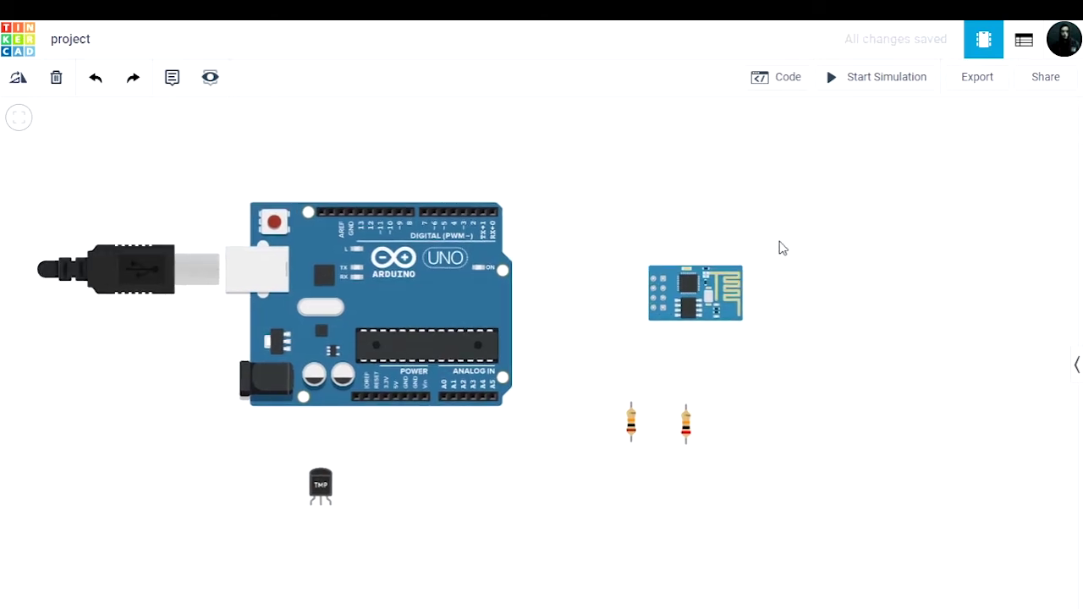
left_click(654, 289)
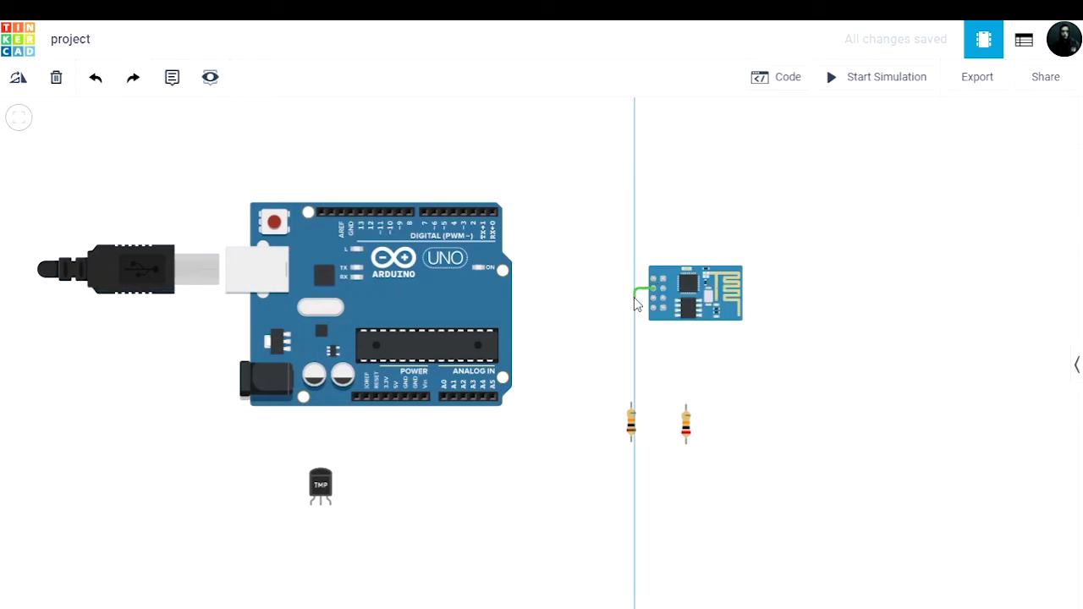
left_click(653, 308)
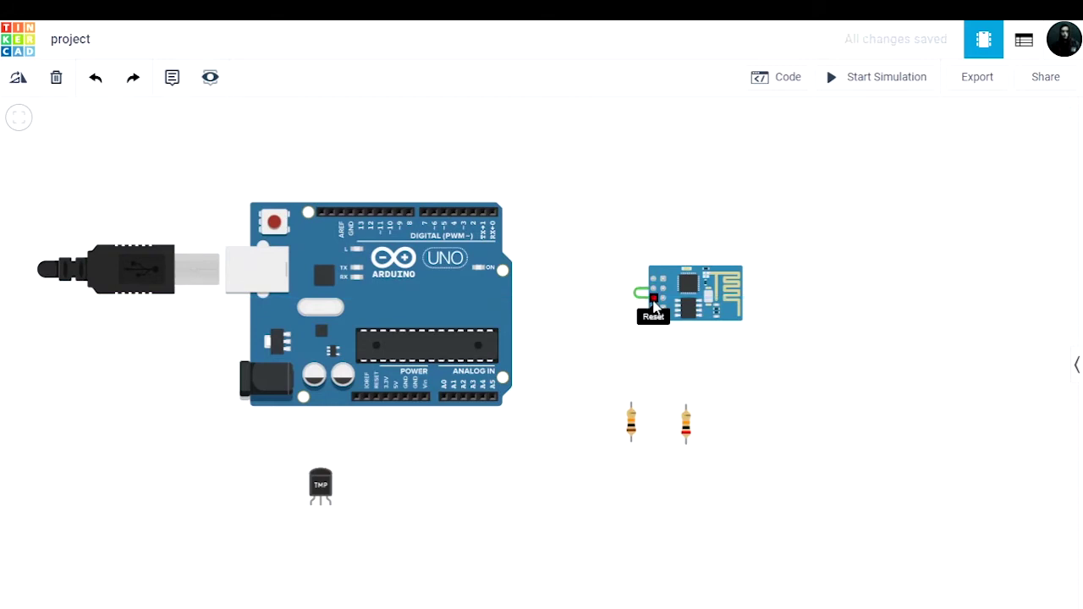
left_click(649, 307)
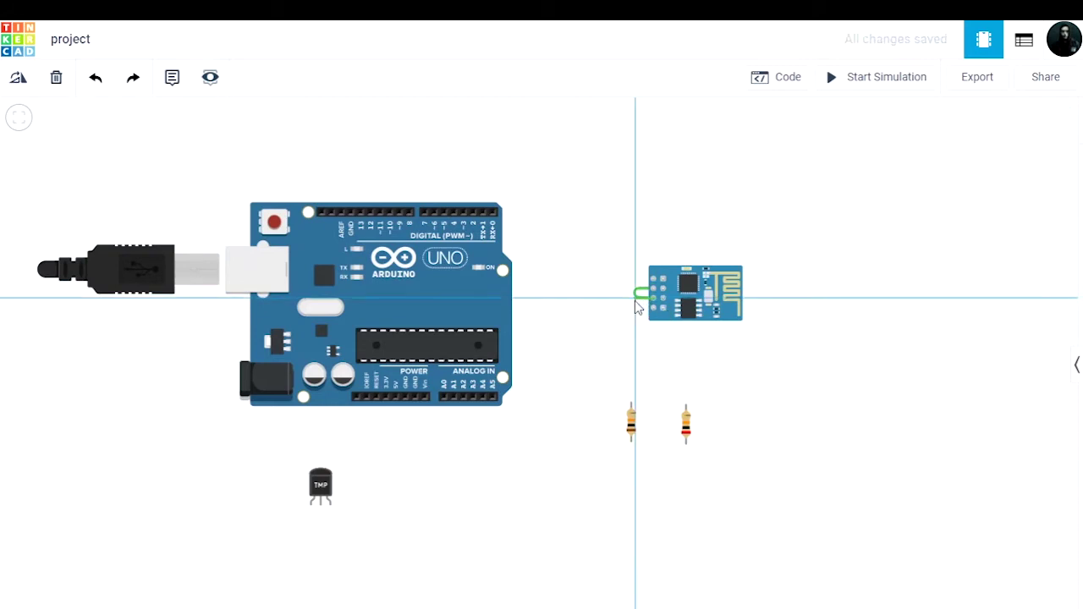
left_click(653, 312)
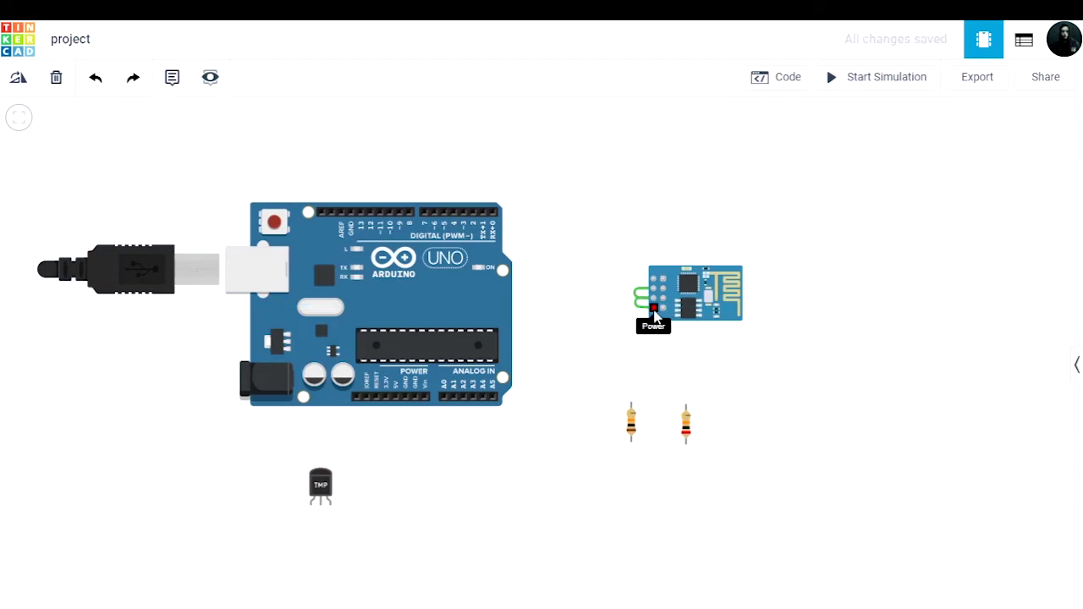
Wire the Wi-Fi module's Power pin to the Arduino's 3.3V pin, routing the wire around and below the board
left_click(654, 312)
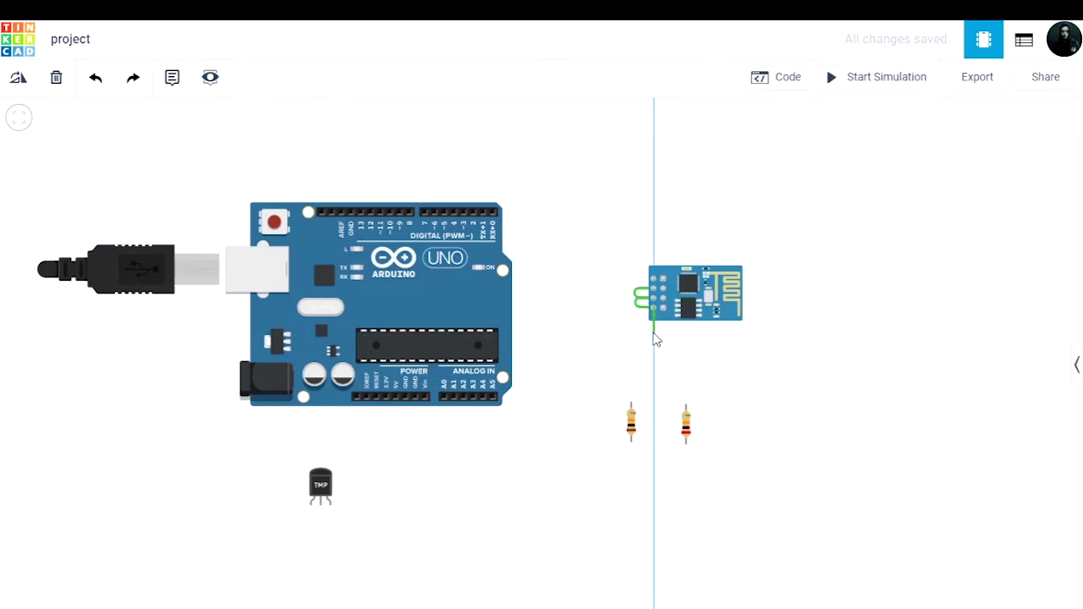
left_click(654, 336)
left_click(552, 336)
left_click(551, 453)
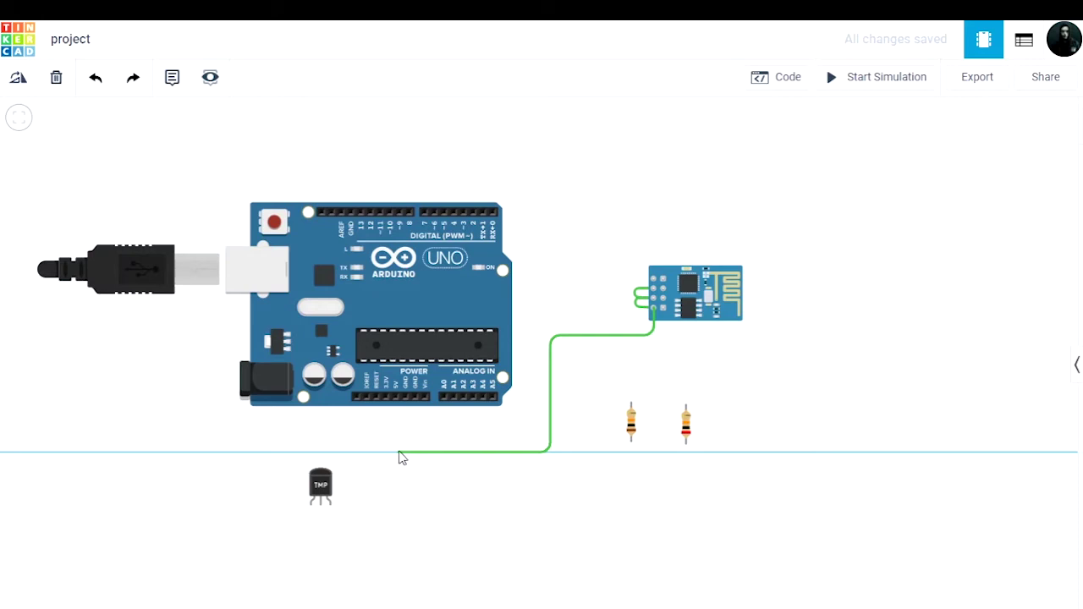
left_click(382, 452)
left_click(386, 398)
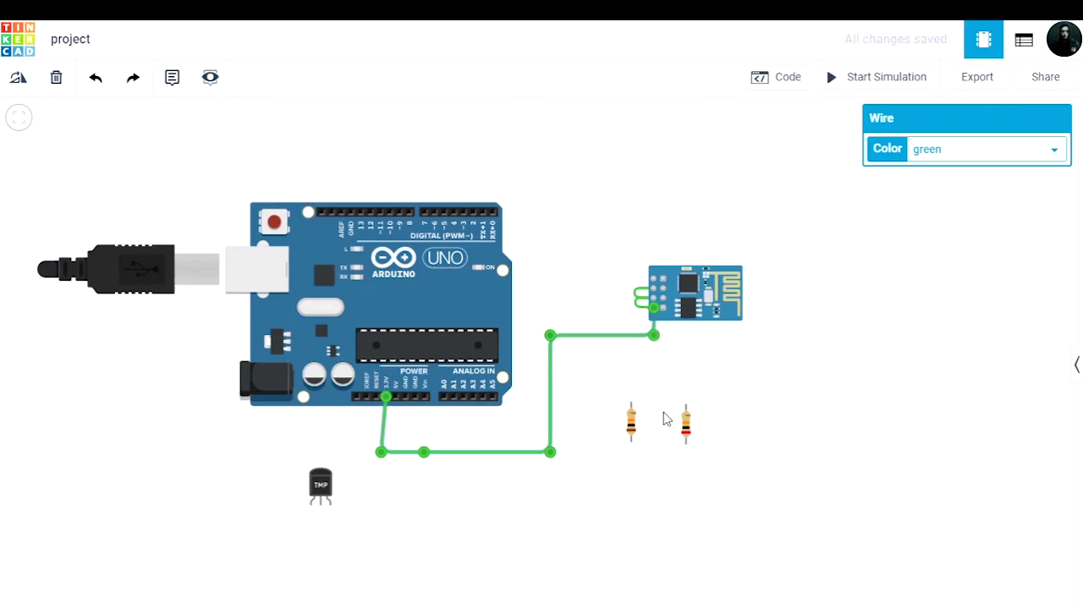
Rotate the 10 kΩ resistor to horizontal and join its right end to the top of the vertical 20 kΩ resistor beneath the Wi-Fi module
left_click(628, 427)
key("ctrl+r")
key("ctrl+r")
key("ctrl+r")
left_click_drag(640, 425, 666, 396)
left_click(697, 392)
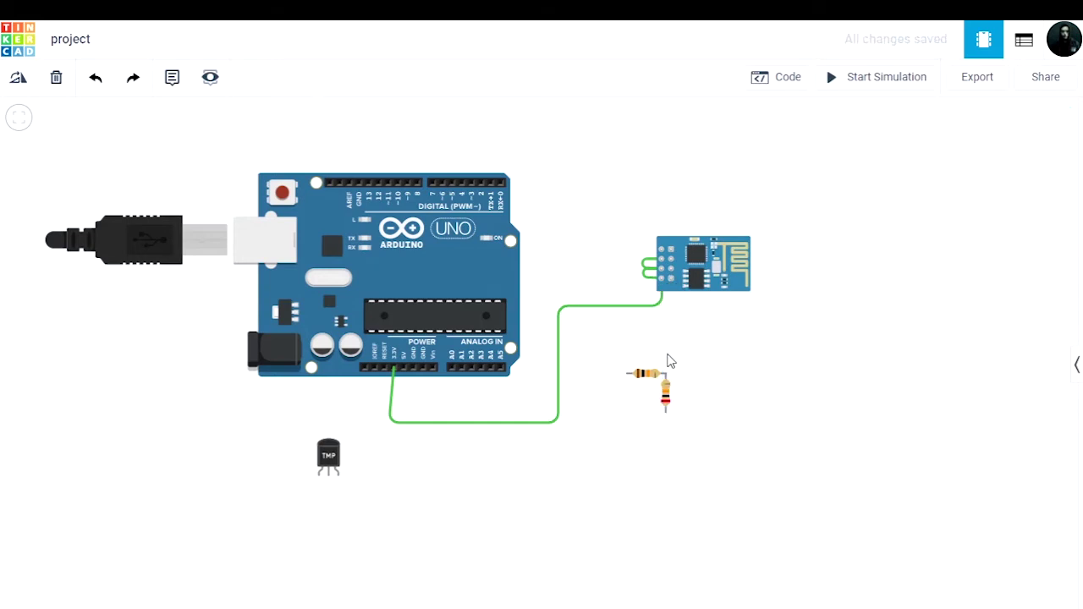
Wire the Wi-Fi module's bottom right-column pin to the resistor junction and its top right-column pin to the 20 kΩ resistor's lower end in black
left_click(671, 276)
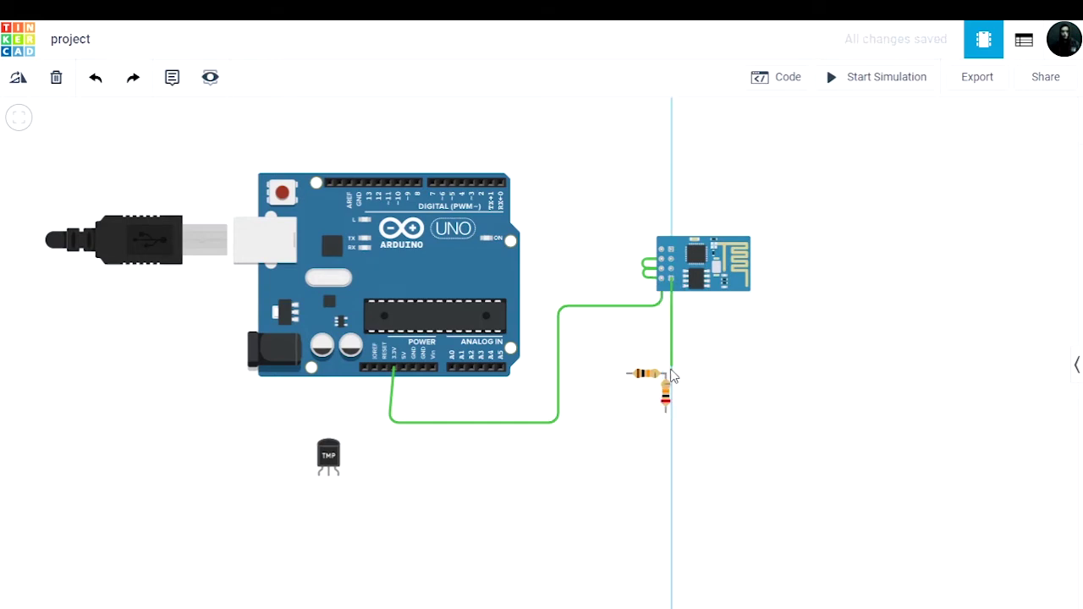
left_click(669, 373)
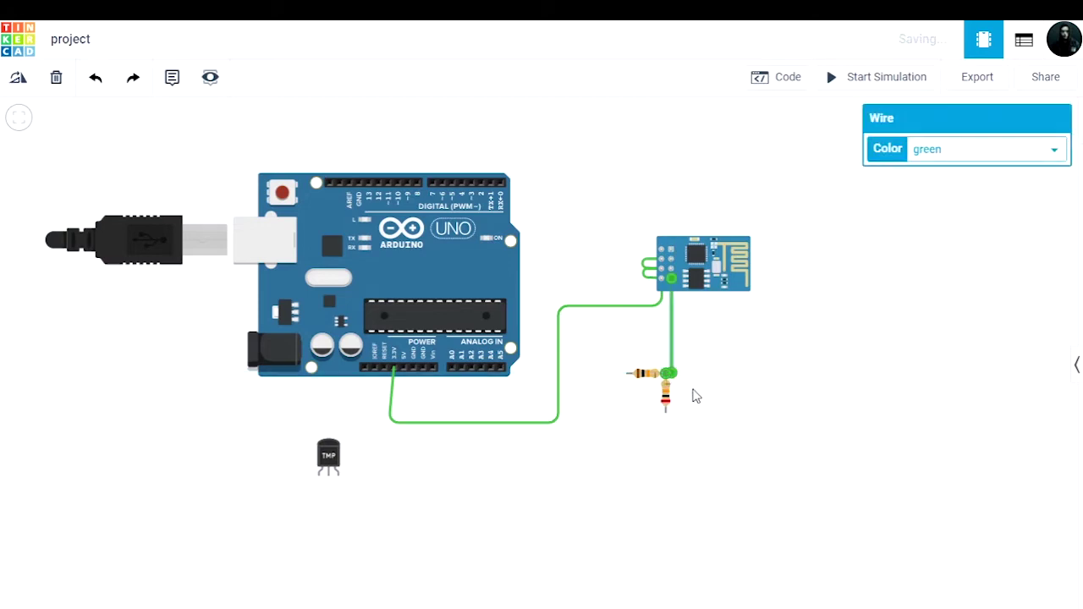
left_click(672, 251)
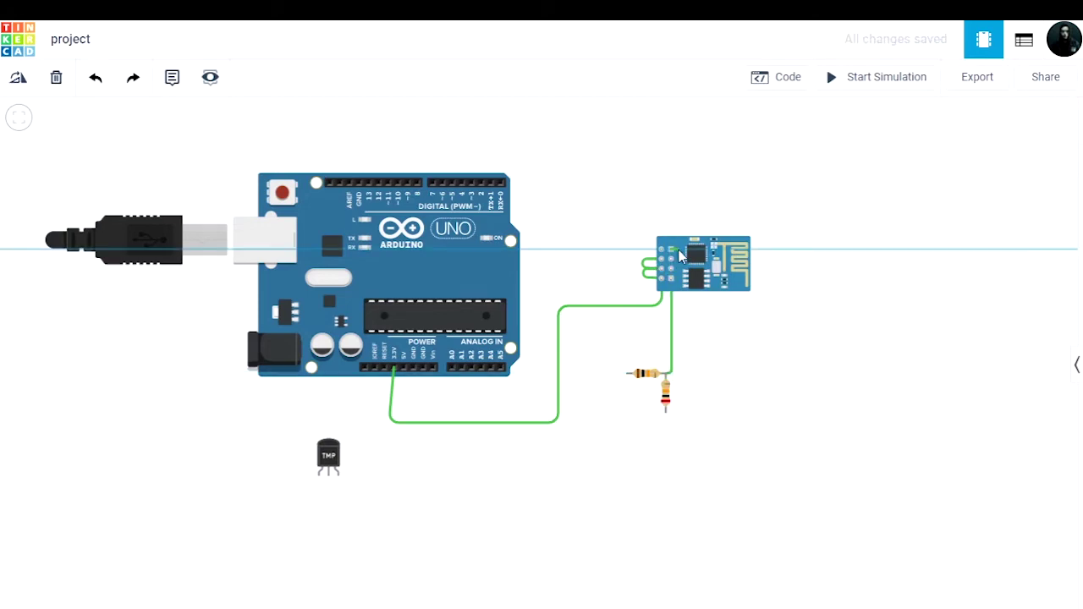
left_click(681, 413)
left_click(666, 412)
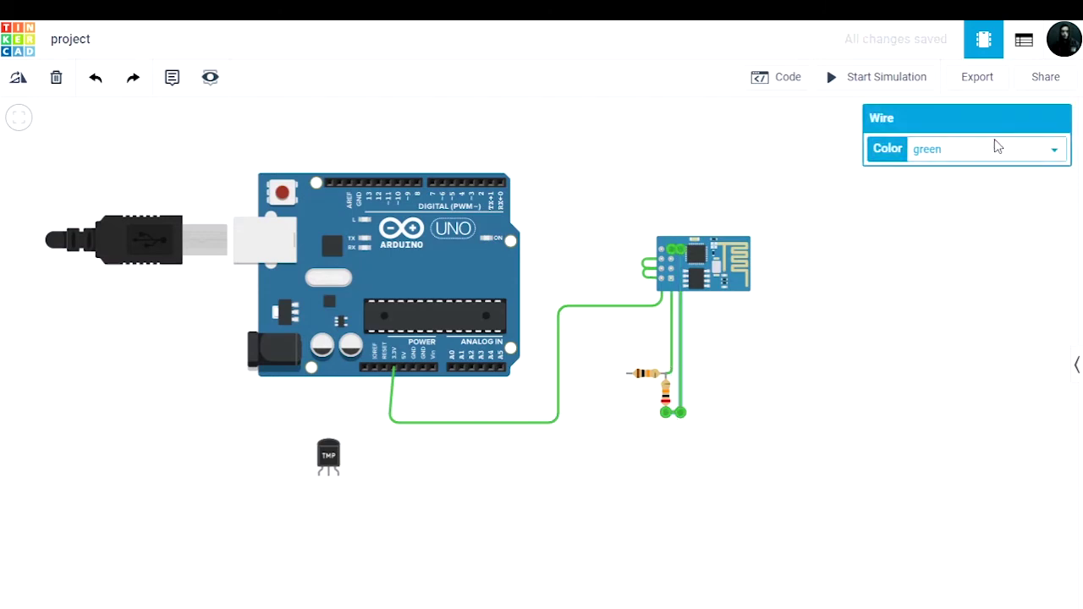
left_click(999, 148)
left_click(973, 171)
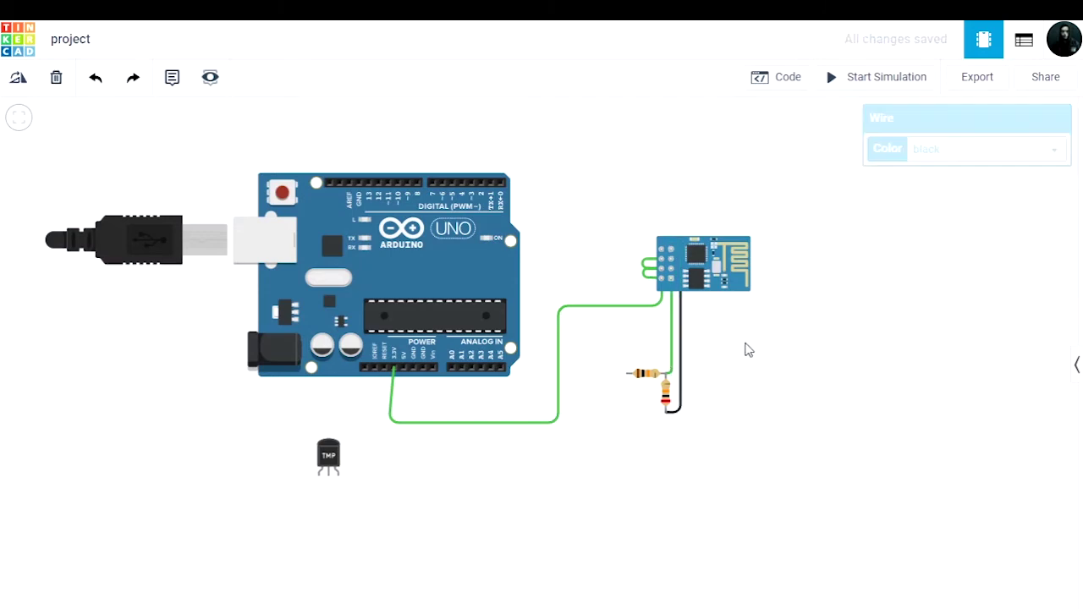
Wire the Arduino's GND pin to the lower end of the 20 kΩ resistor, routing it below the board, and colour the wire black
left_click(413, 369)
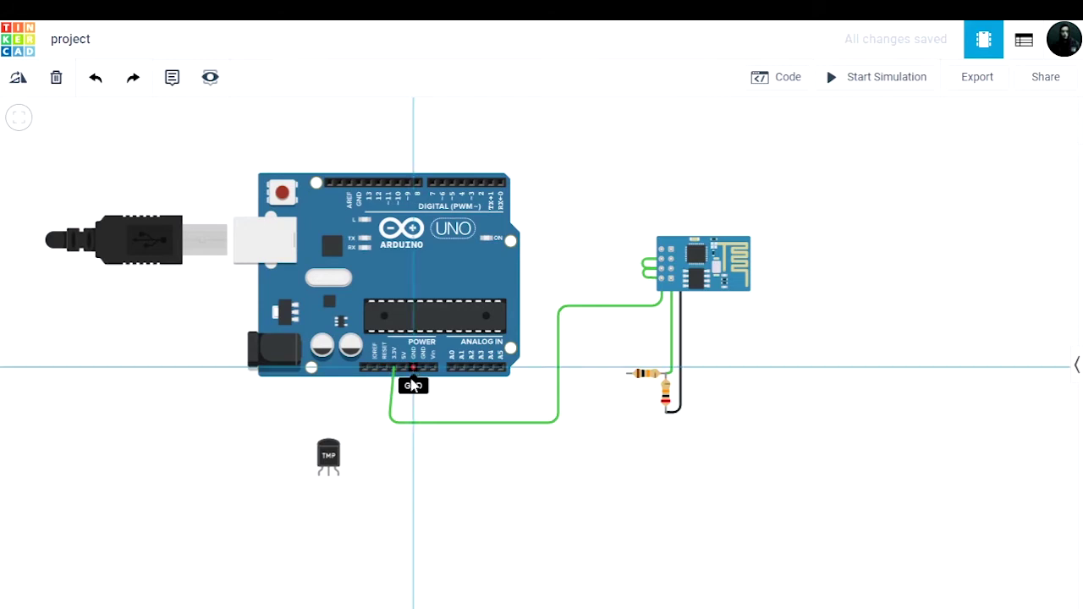
left_click(413, 446)
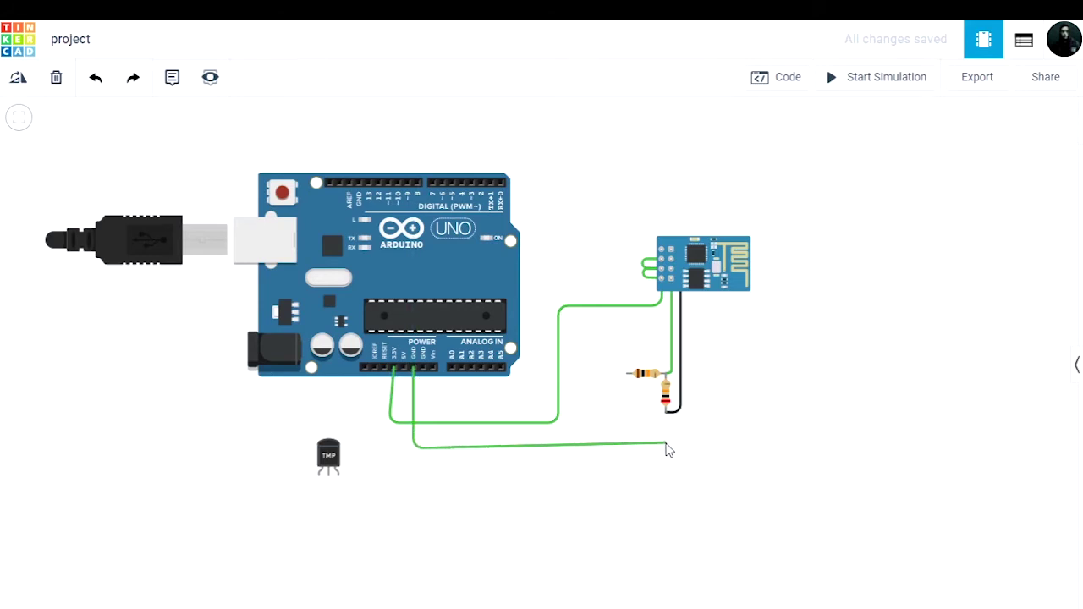
left_click(666, 446)
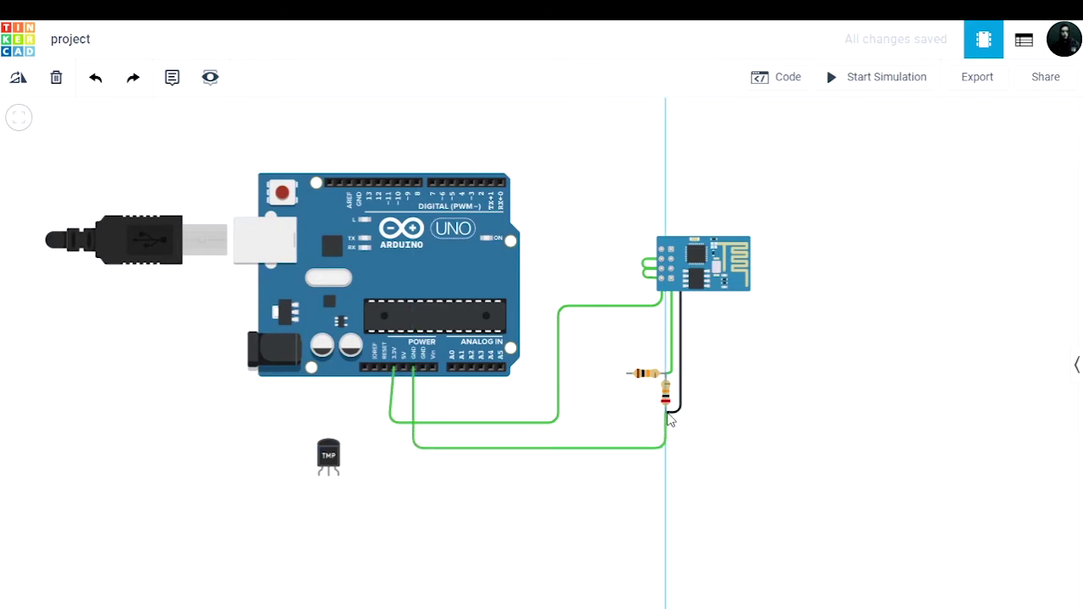
left_click(666, 412)
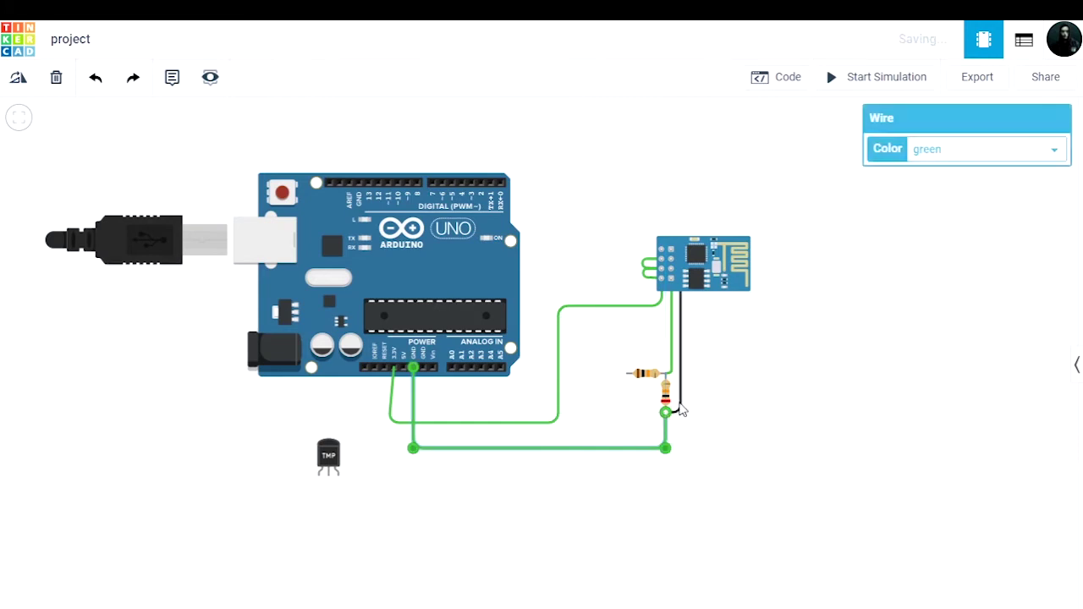
left_click(973, 151)
left_click(967, 169)
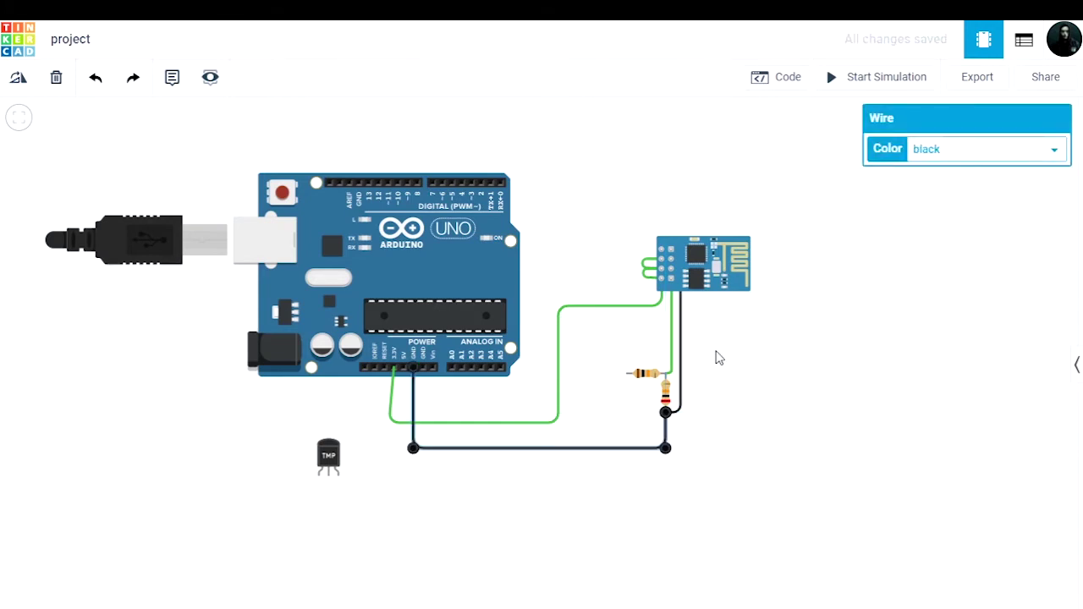
Colour the wire between the Arduino's 3.3V pin and the Wi-Fi module's Power pin red
left_click(643, 321)
left_click(643, 306)
left_click(1031, 158)
left_click(1006, 185)
left_click(769, 340)
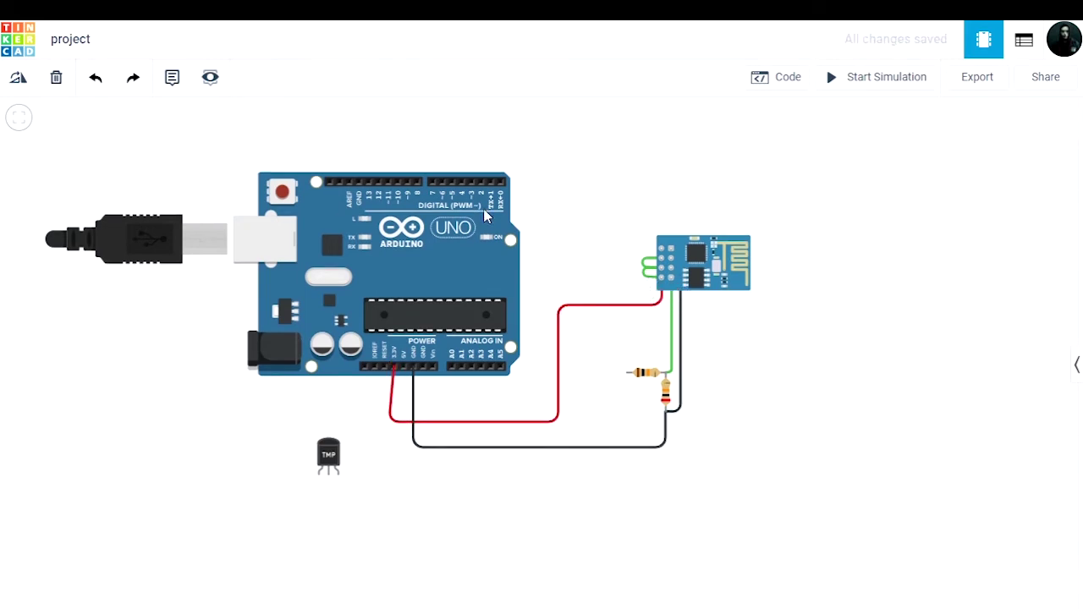
left_click(501, 182)
left_click(502, 161)
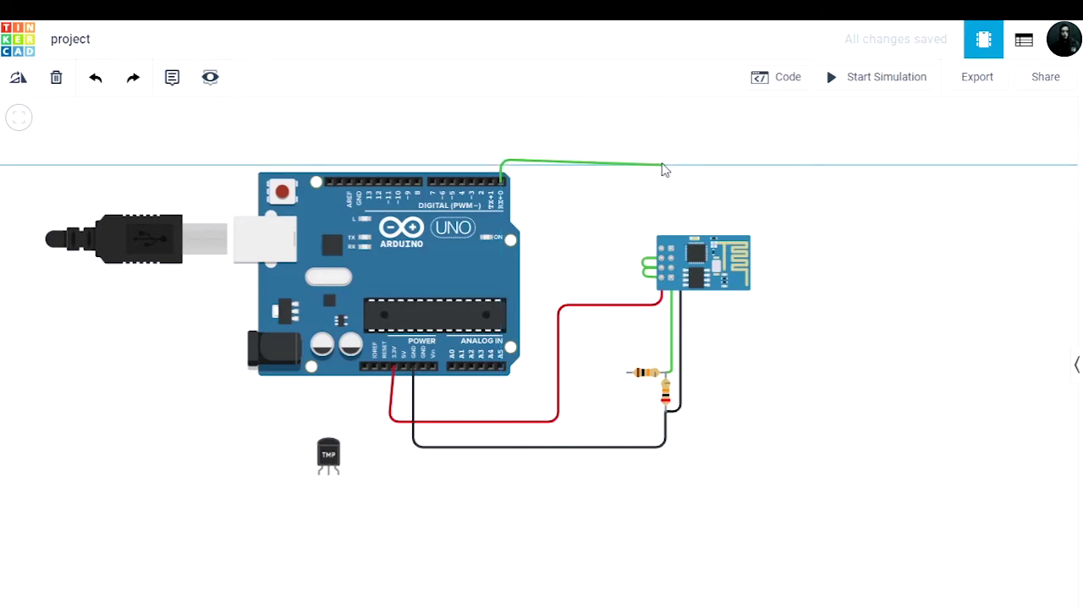
key("Escape")
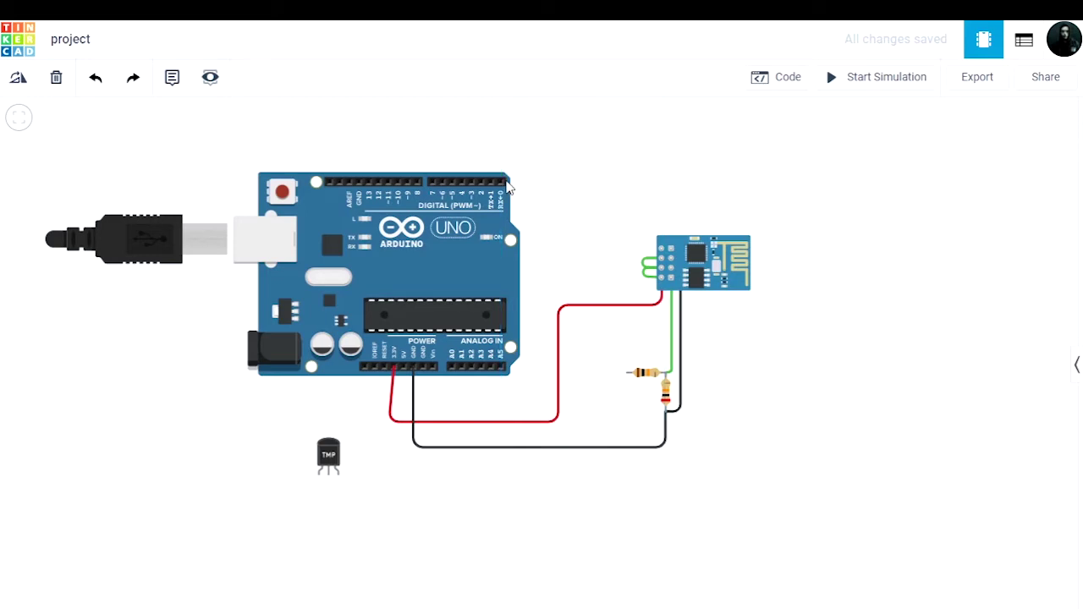
Wire the Arduino's RX pin 0 to the Wi-Fi module's TX pin, routing the wire above the board
left_click(501, 182)
left_click(500, 154)
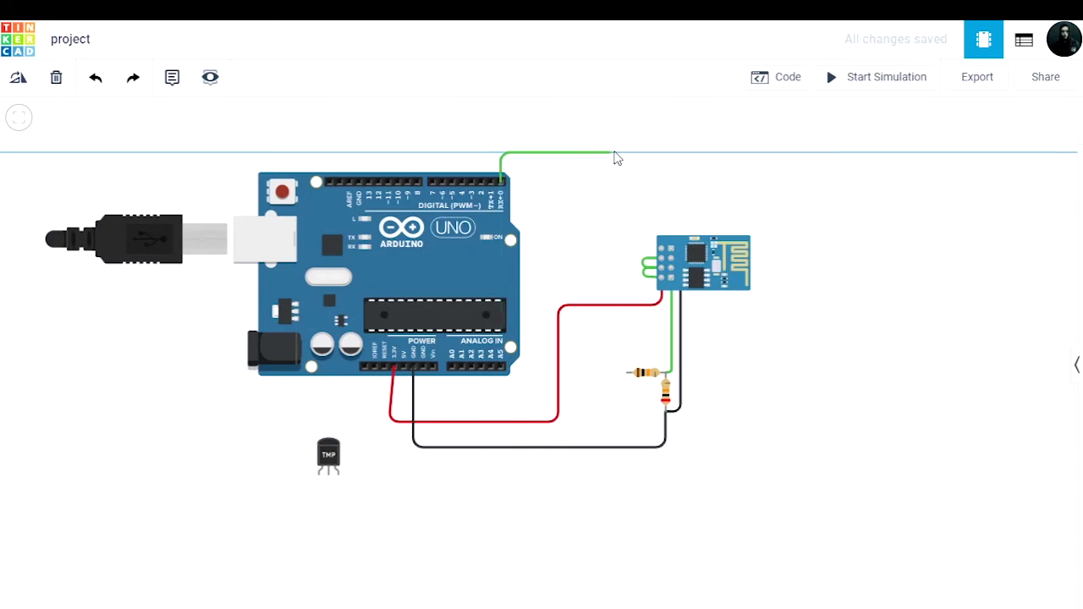
left_click(660, 155)
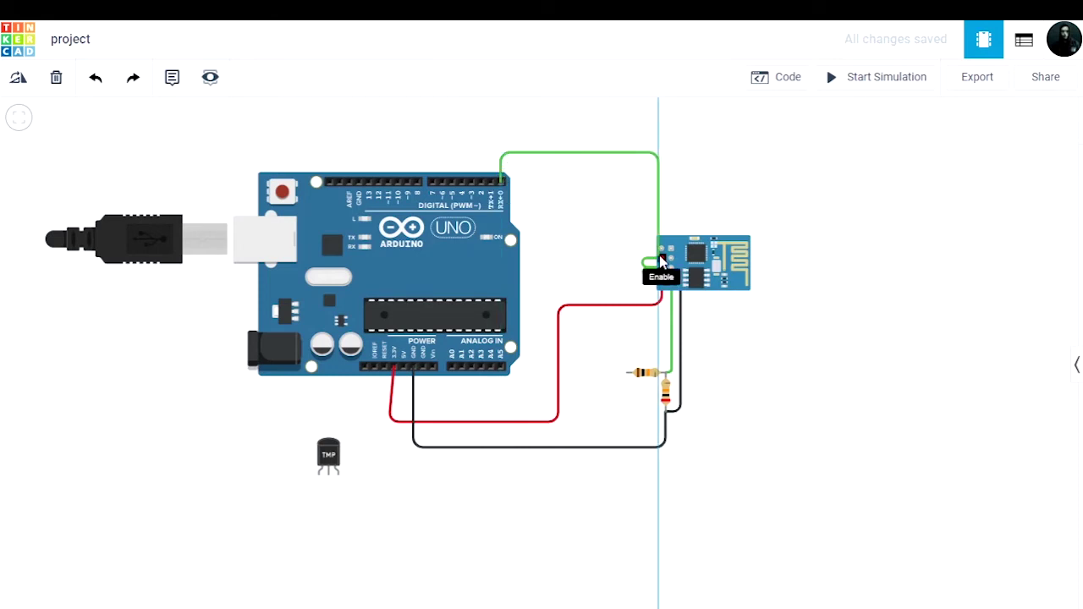
left_click(664, 250)
left_click(664, 251)
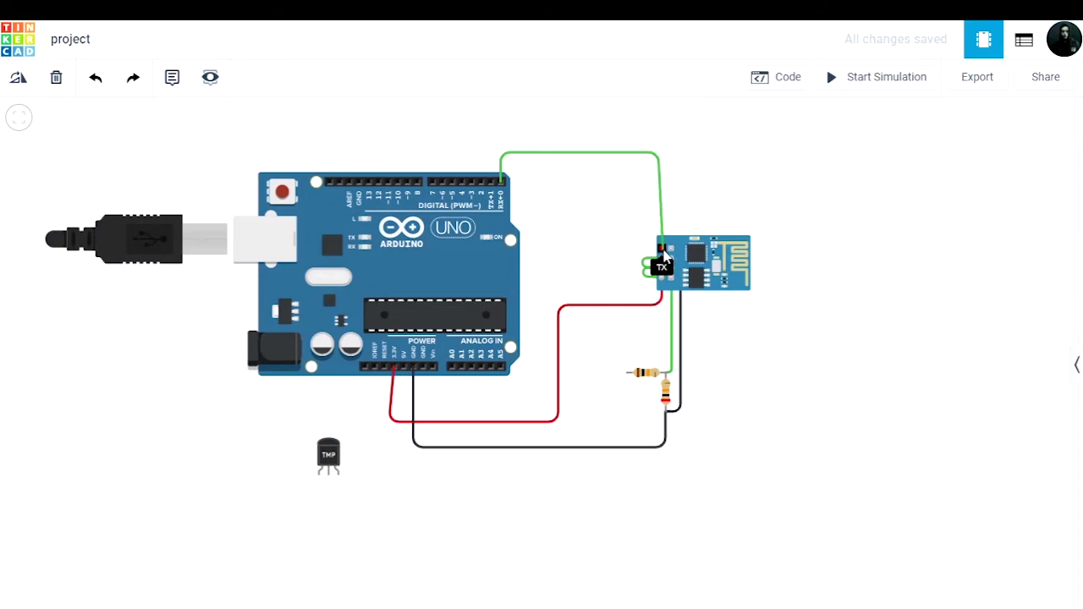
left_click(664, 252)
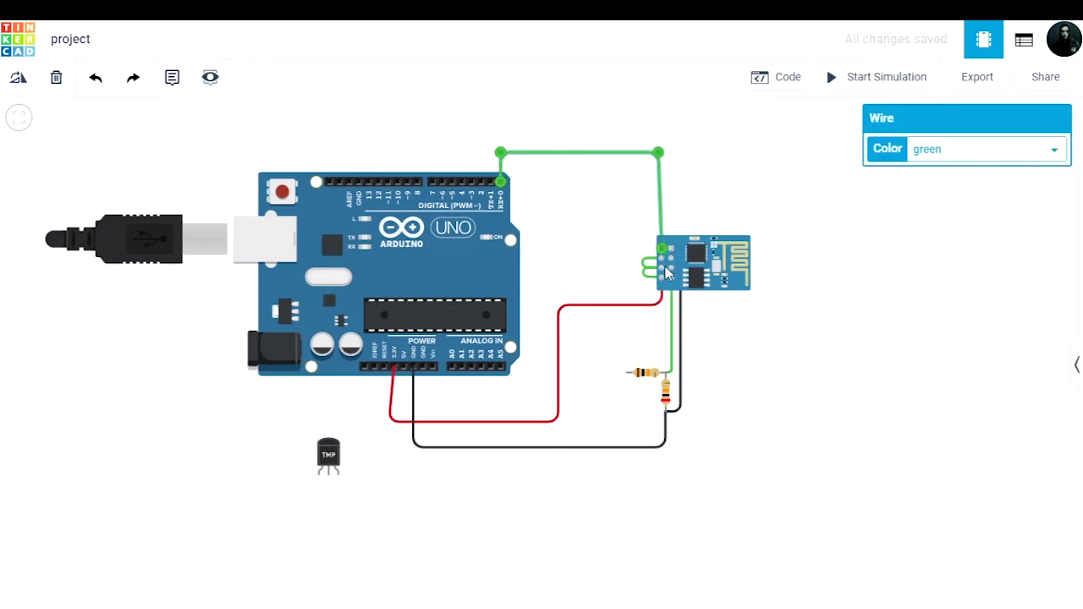
left_click(622, 257)
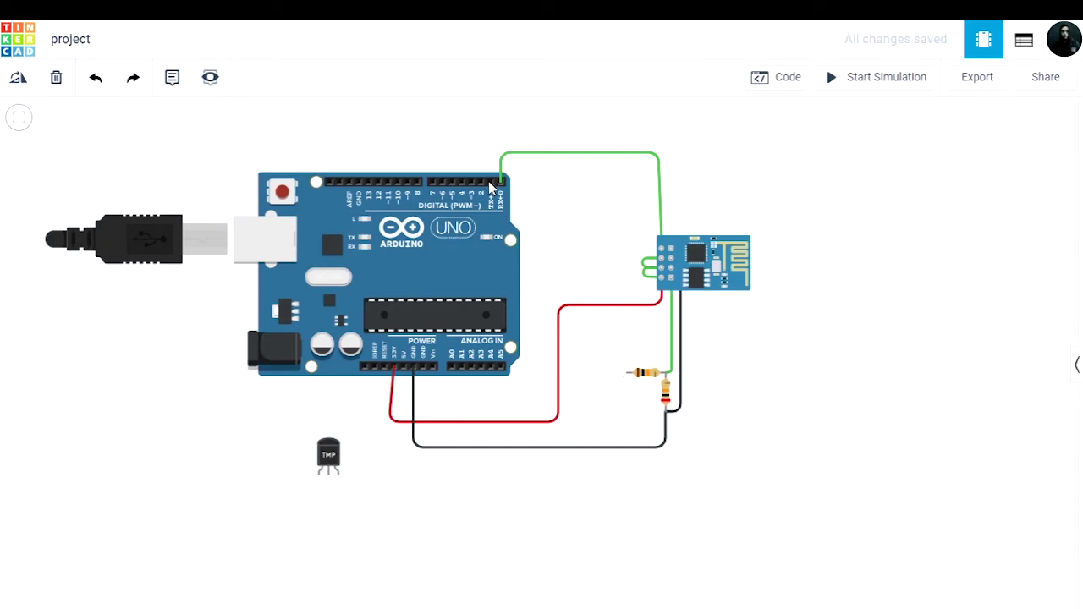
Wire the free end of the 10 kΩ resistor to the Arduino's TX pin 1, routing it above the board, and colour the wire yellow
left_click(628, 373)
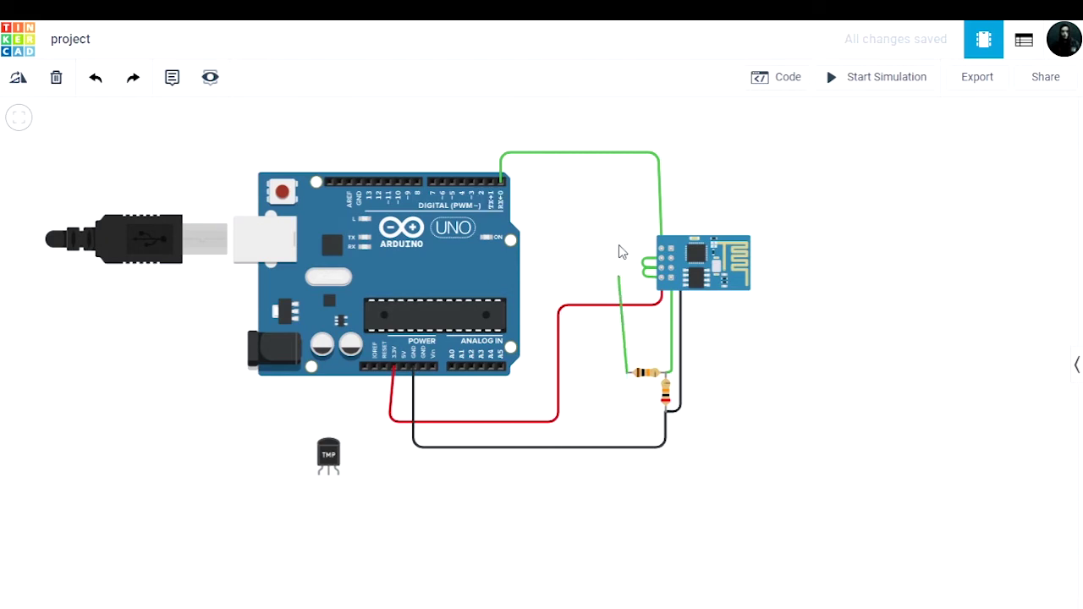
left_click(627, 126)
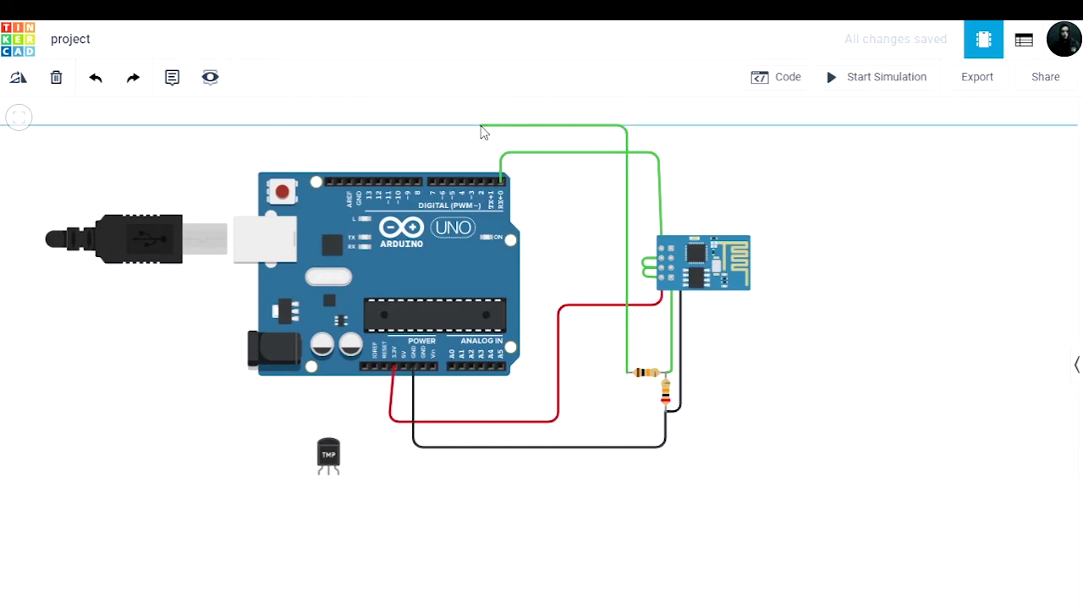
left_click(487, 126)
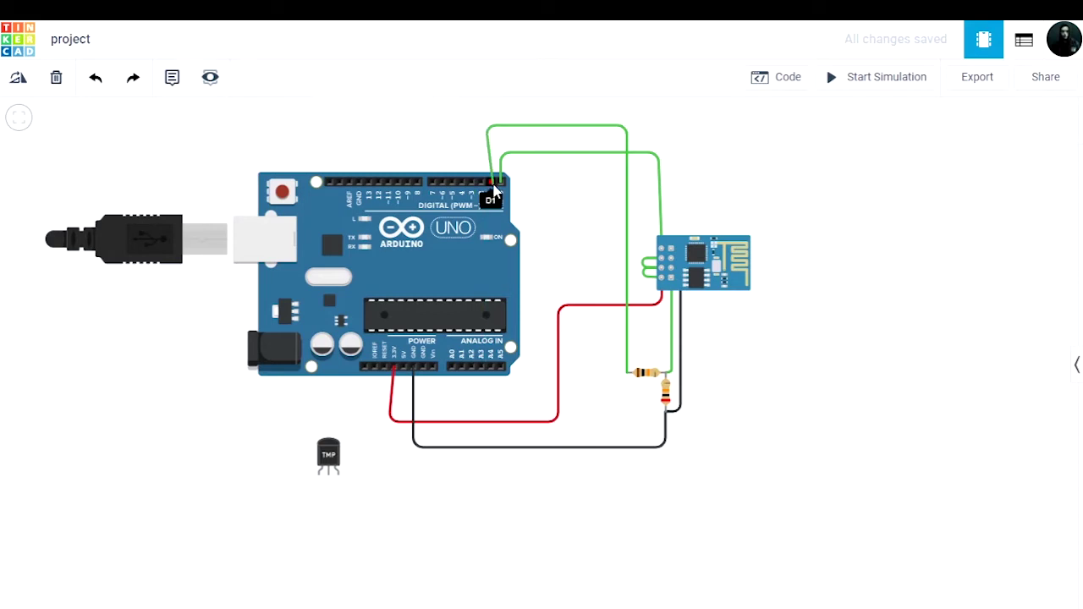
left_click(491, 183)
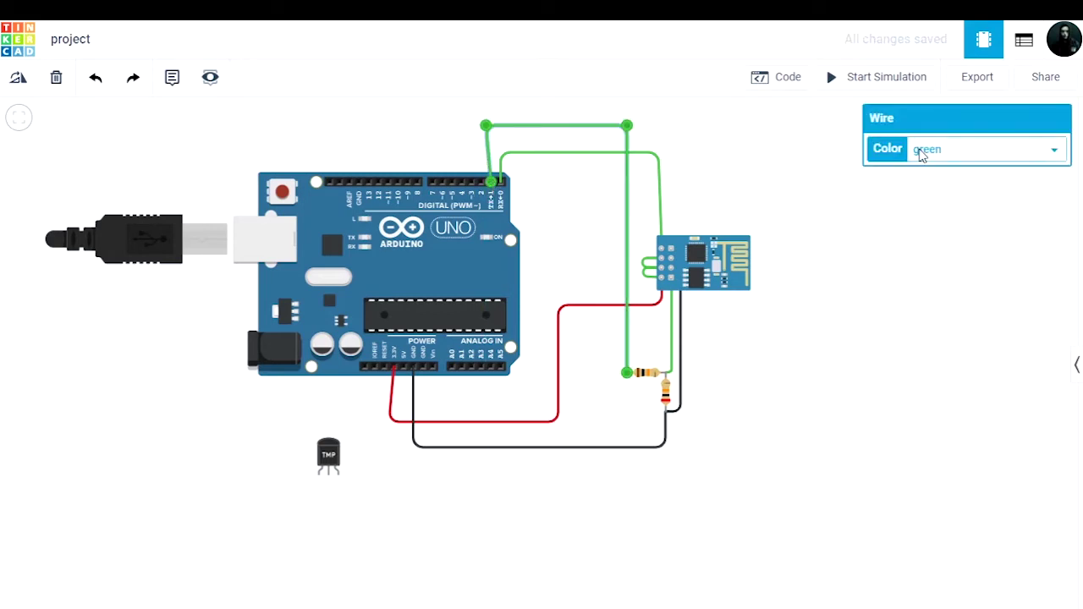
left_click(921, 155)
left_click(934, 215)
left_click(770, 198)
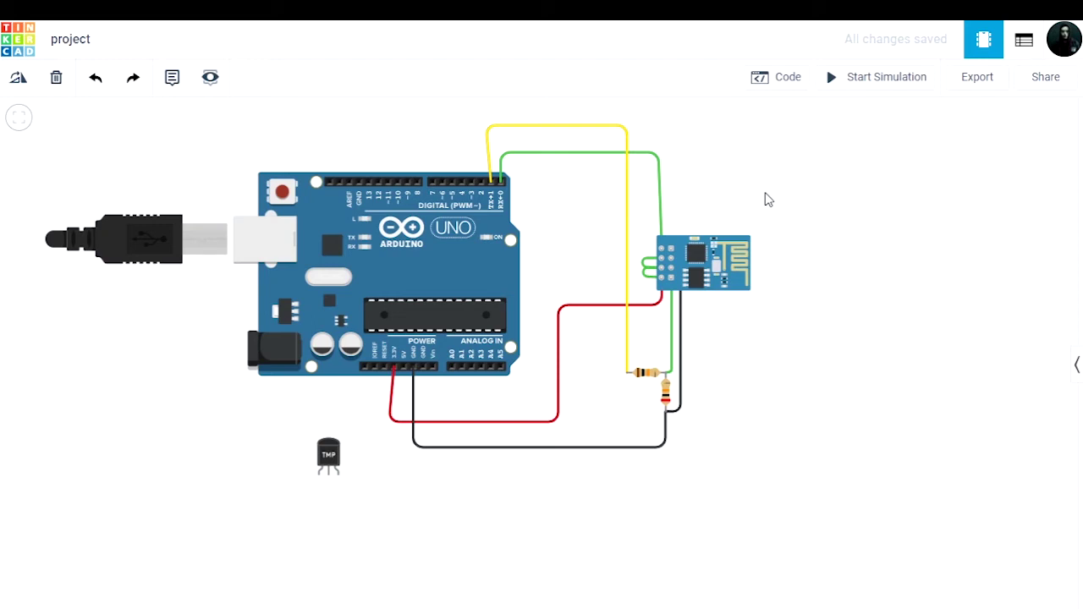
Shift the TMP36 sensor slightly up and left, and wire its Vout pin to the Arduino's A0 pin
left_click(326, 457)
scroll(326, 461, "down", 2)
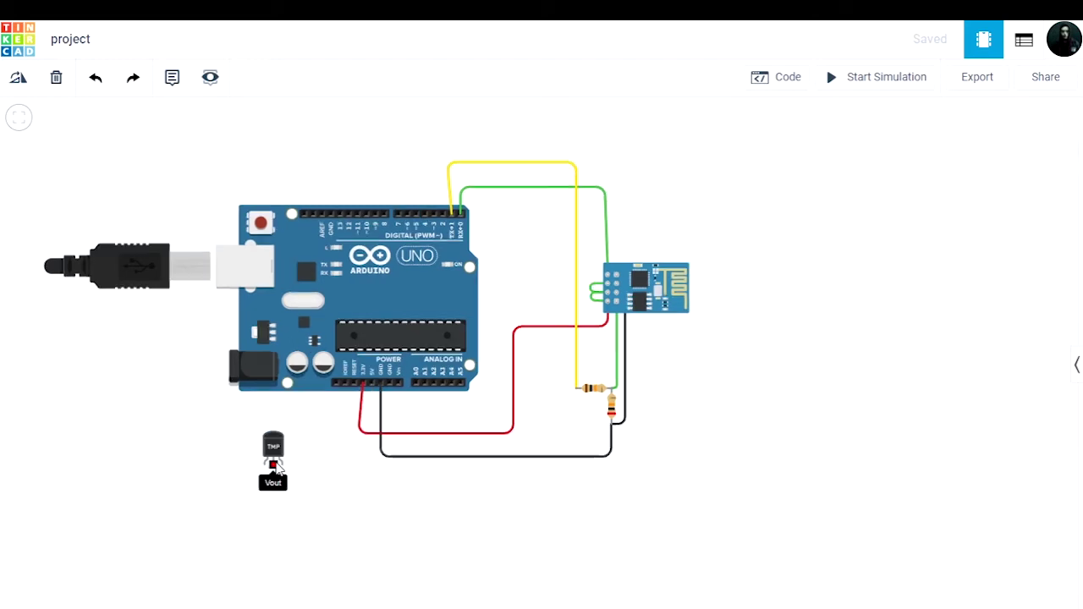
left_click(273, 465)
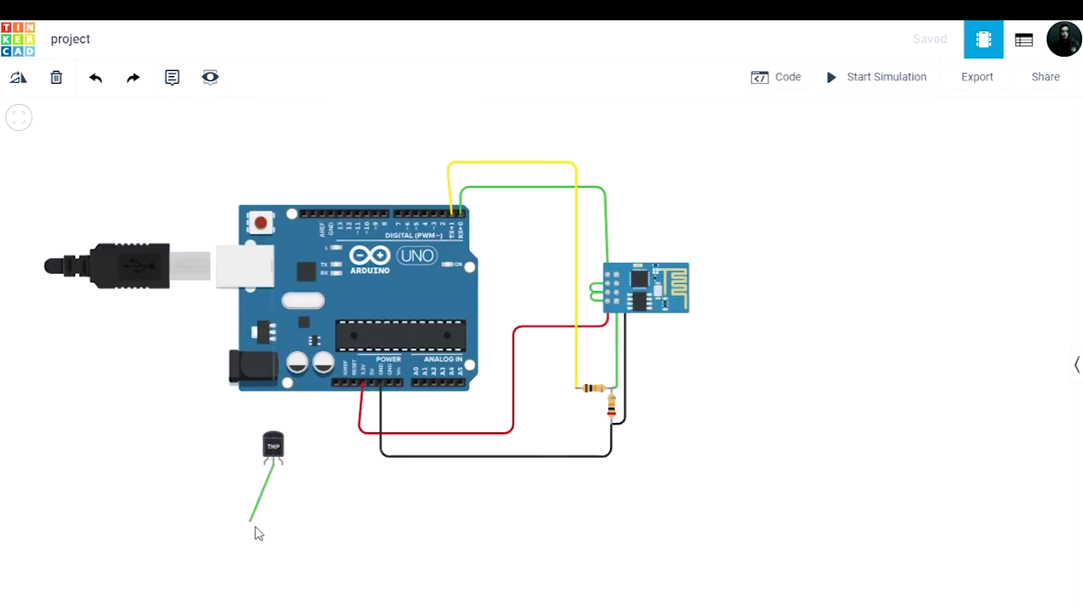
left_click(273, 506)
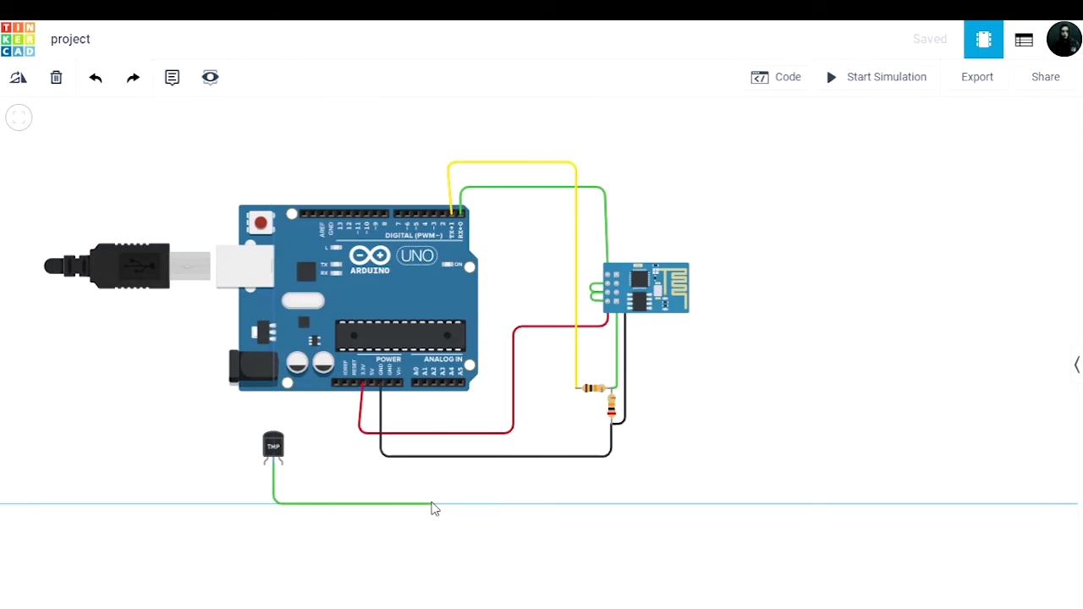
left_click(419, 504)
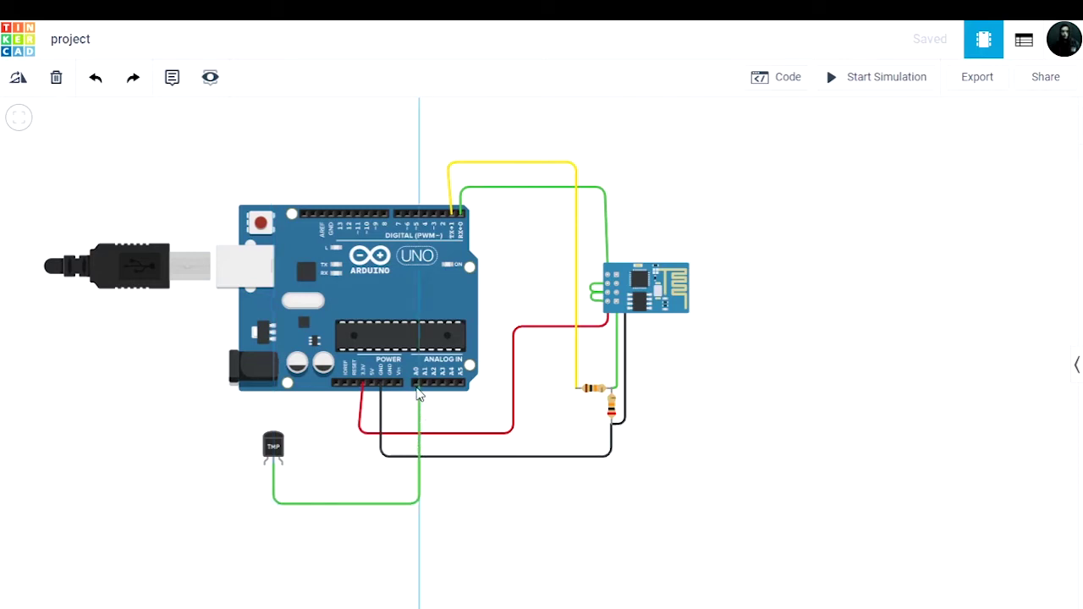
left_click(417, 384)
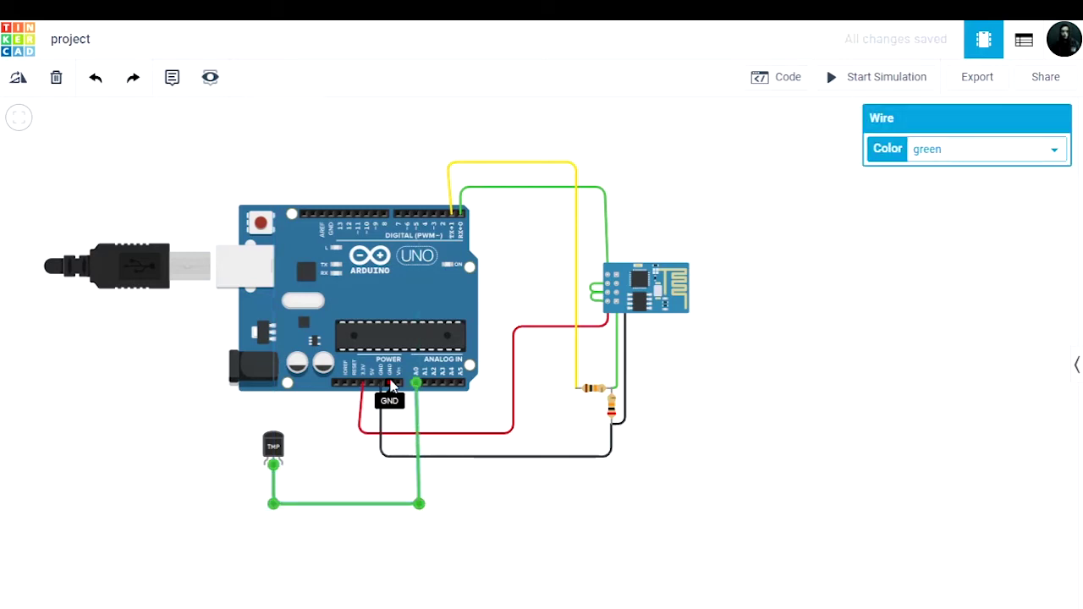
Wire the Arduino's second GND pin to the TMP36 sensor's right-hand pin, routing it below the board
left_click(389, 384)
left_click(391, 487)
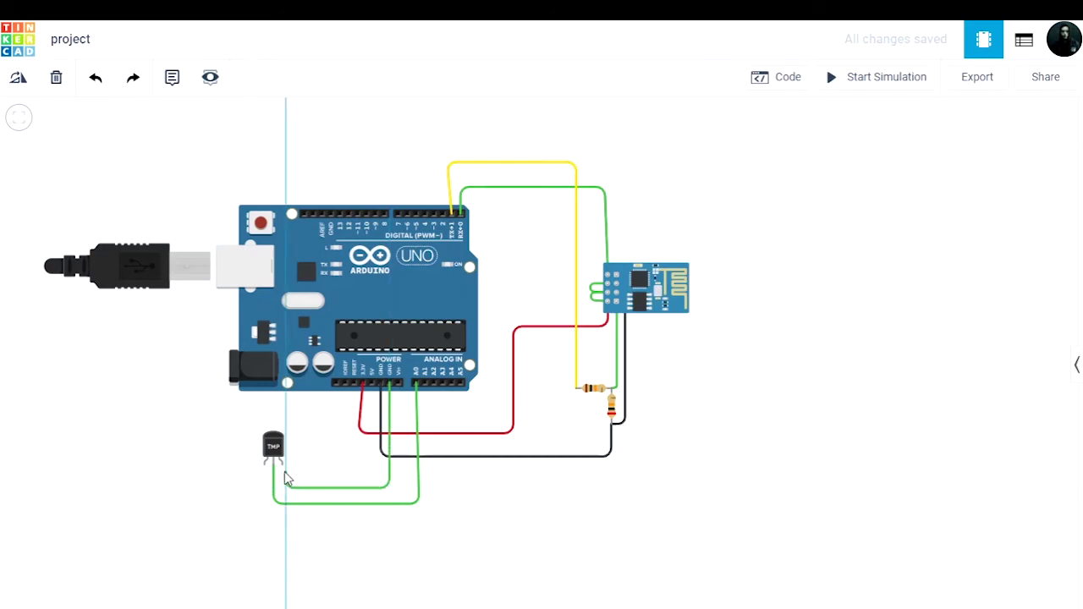
left_click(284, 466)
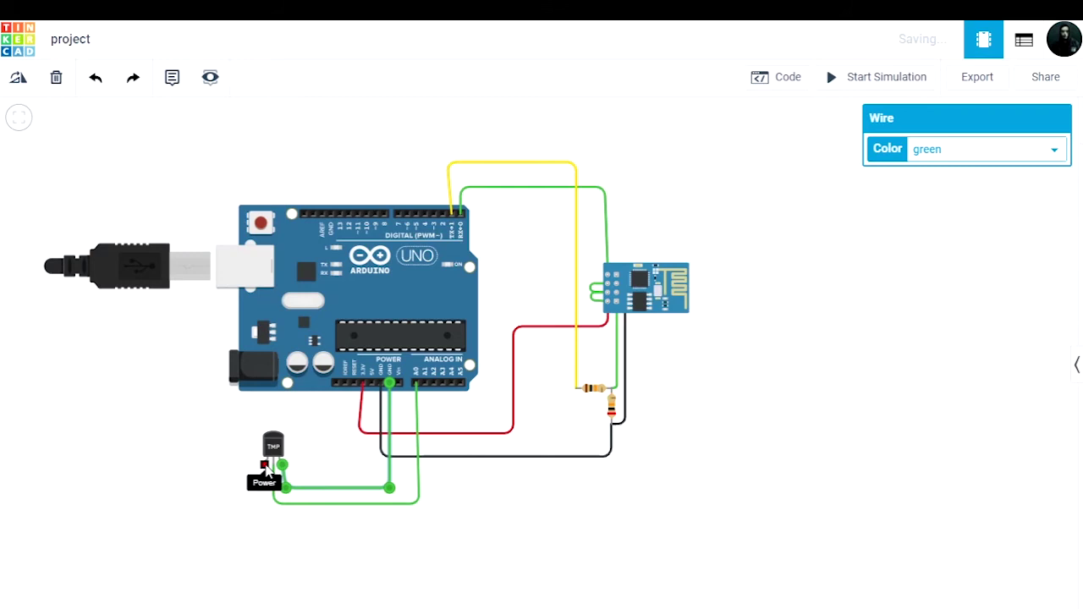
Wire the TMP36 sensor's Power pin to the Arduino's 5V pin, routing the wire below the sensor
left_click(266, 466)
left_click(266, 485)
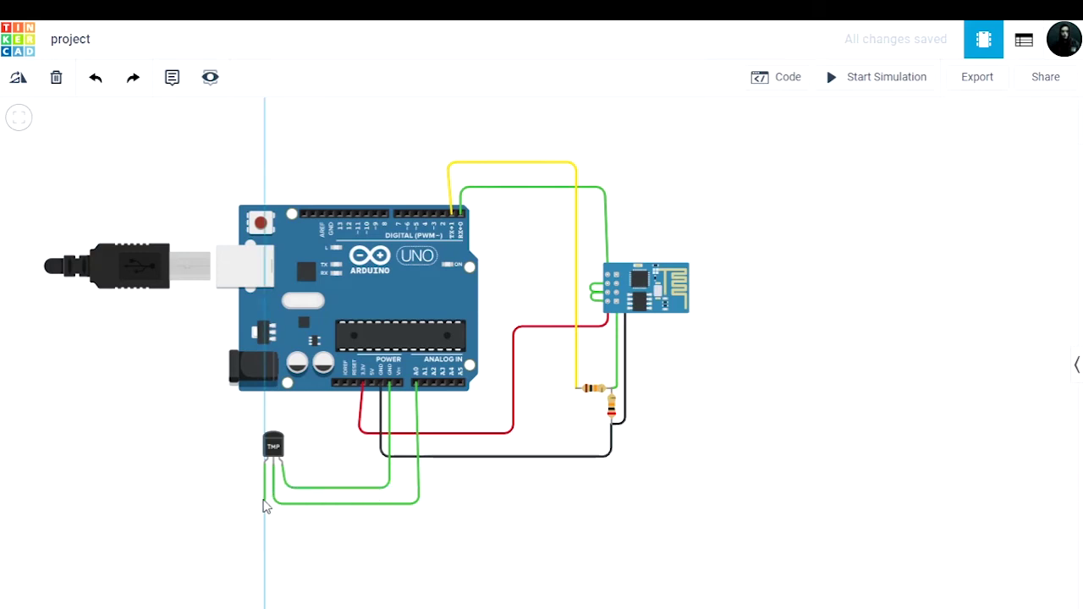
left_click(266, 499)
left_click(368, 500)
left_click(371, 385)
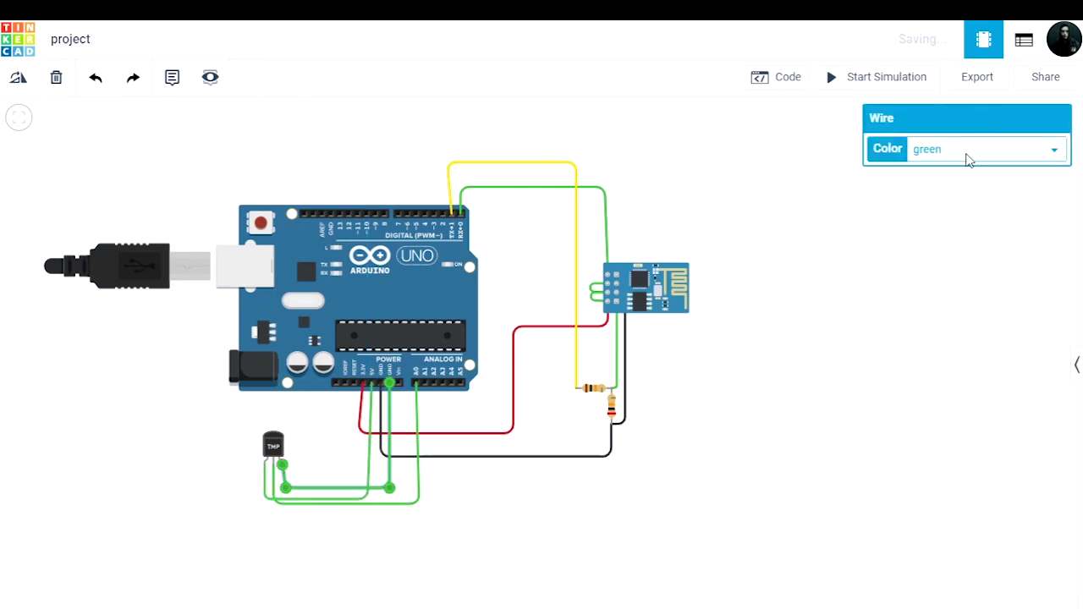
Colour the TMP36 sensor's ground wire black and its 5V power wire red
left_click(969, 159)
left_click(929, 171)
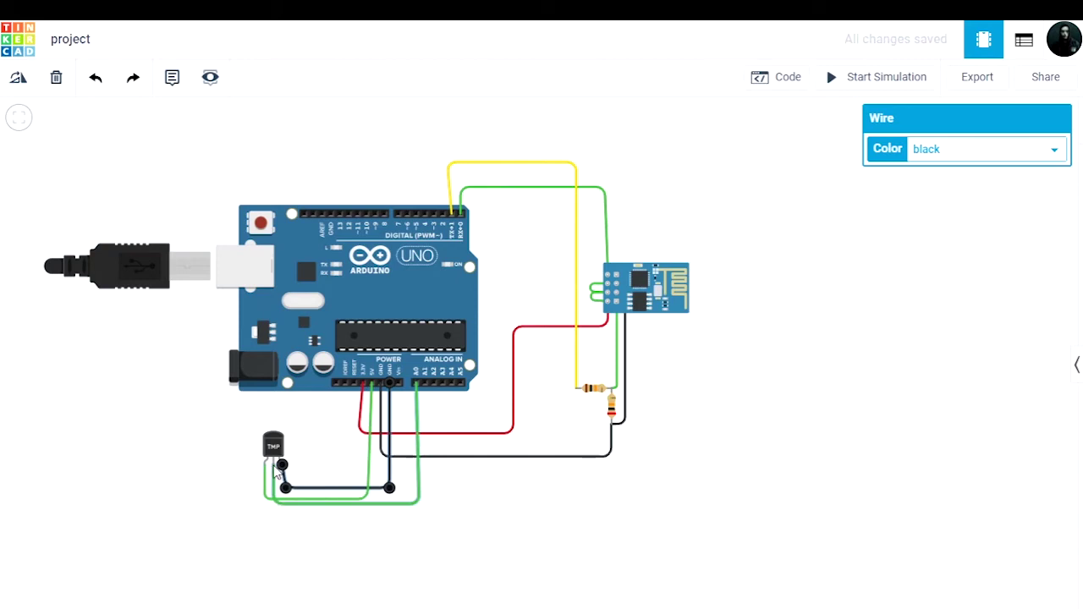
left_click(266, 478)
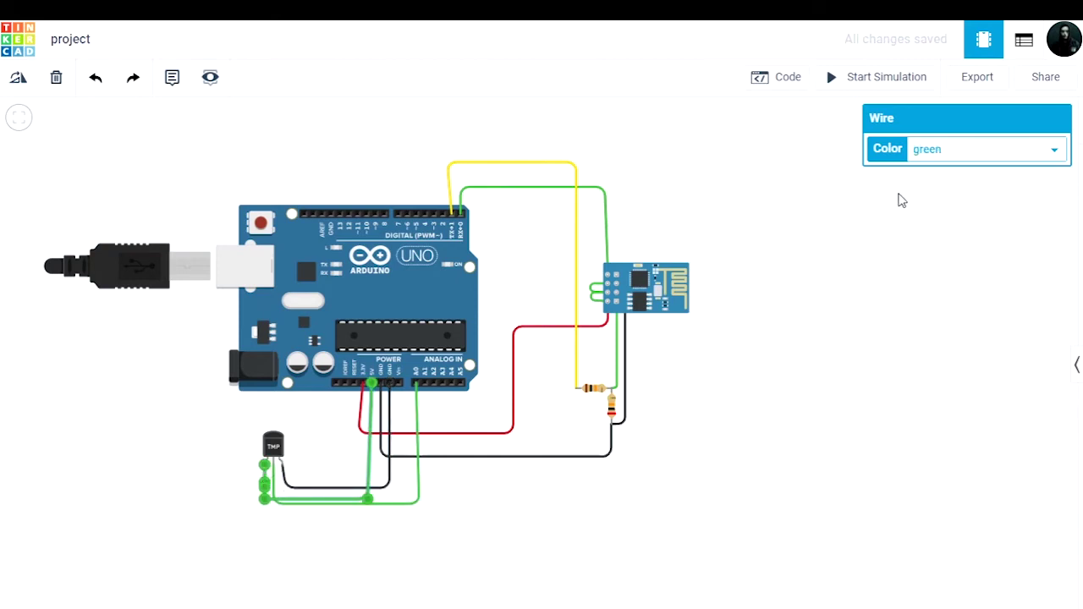
left_click(950, 161)
left_click(950, 181)
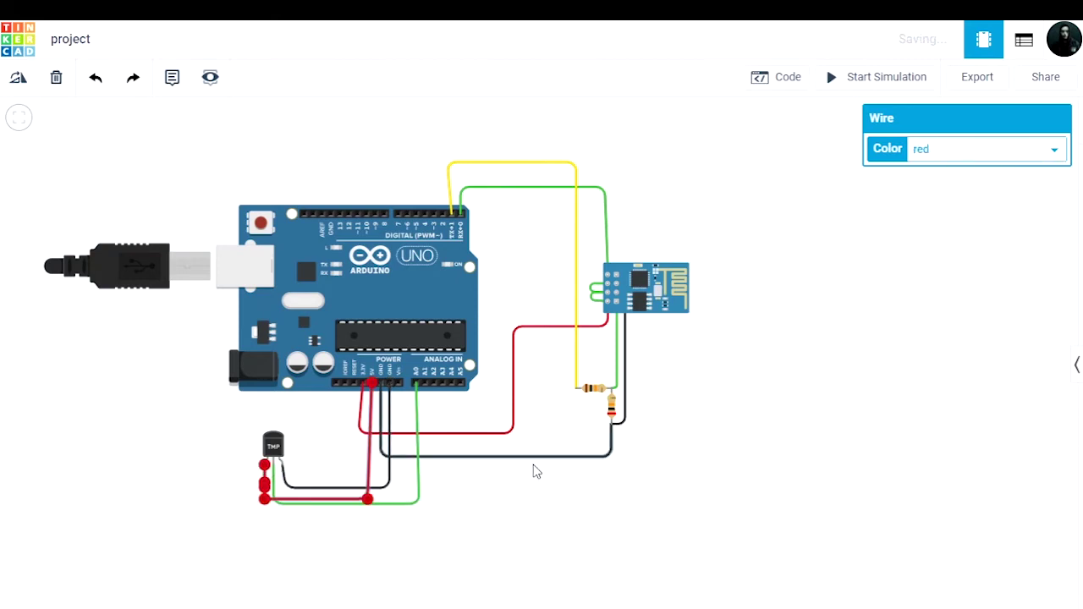
left_click(493, 477)
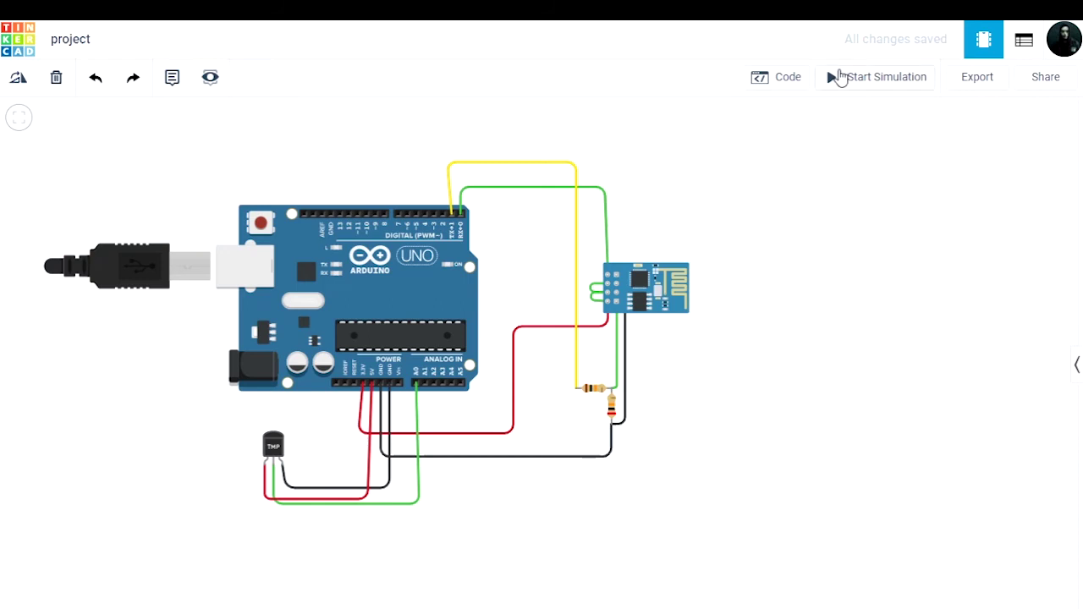
Replace the Arduino's default code with the copied ESP8266 ThingSpeak sketch and place the cursor in its uri line
left_click(782, 79)
mouse_move(702, 305)
left_mouse_down()
mouse_move(652, 207)
mouse_move(641, 139)
left_mouse_up()
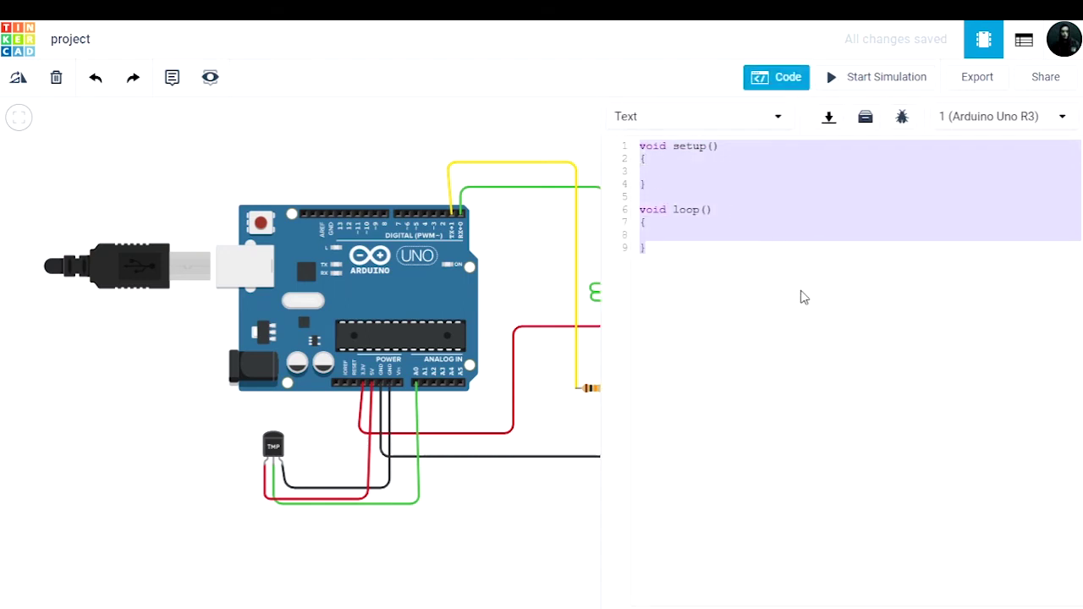
key("BackSpace")
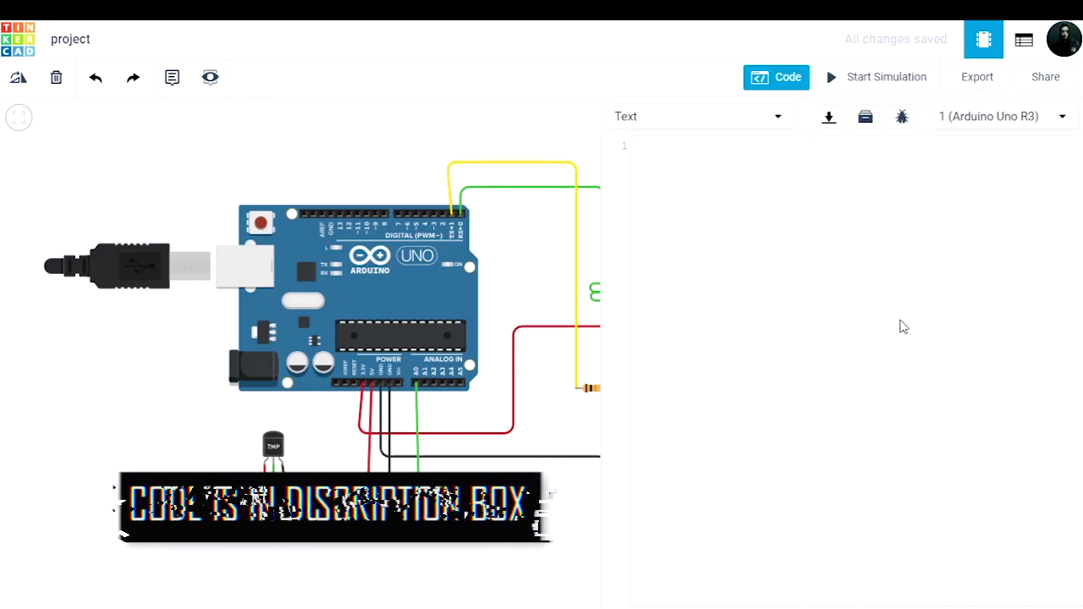
key("ctrl+v")
scroll(894, 349, "up", 5)
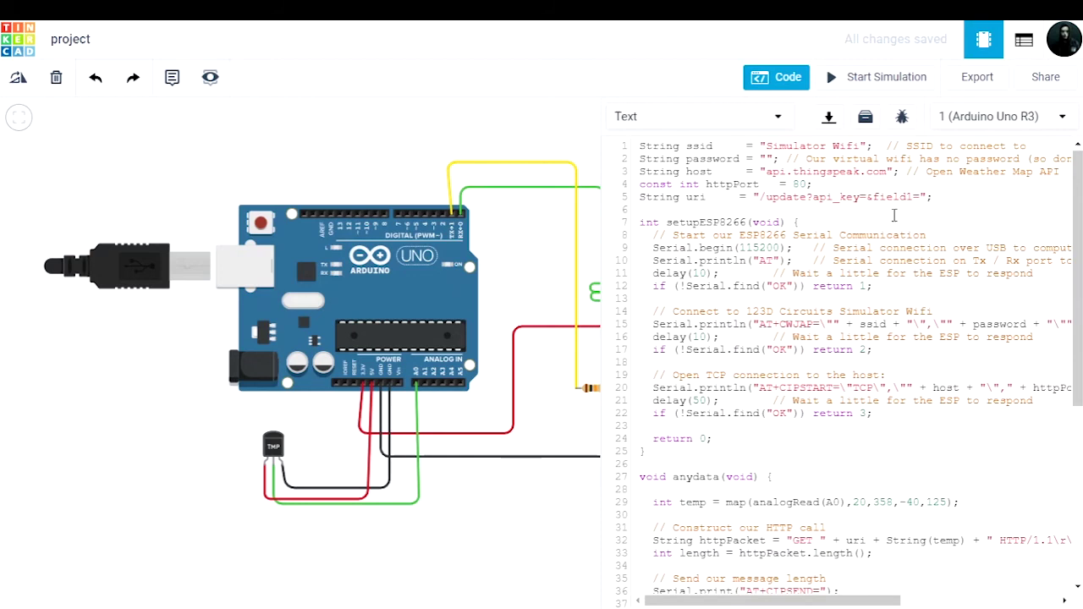
left_click(867, 196)
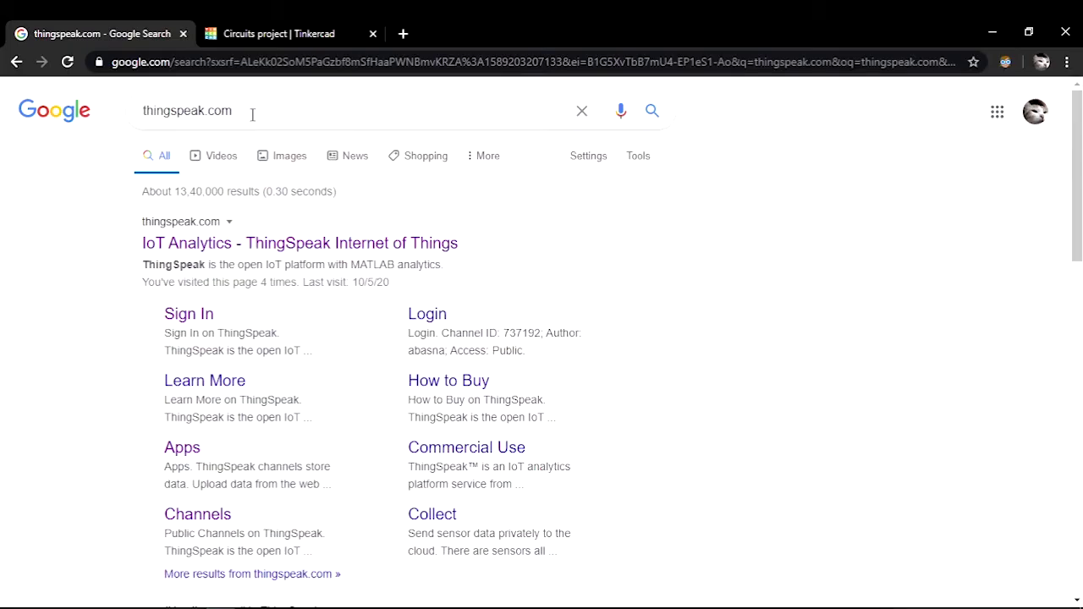
Open the ThingSpeak site from the search results and start a new channel from My Channels
left_click_drag(251, 111, 140, 111)
left_click(99, 262)
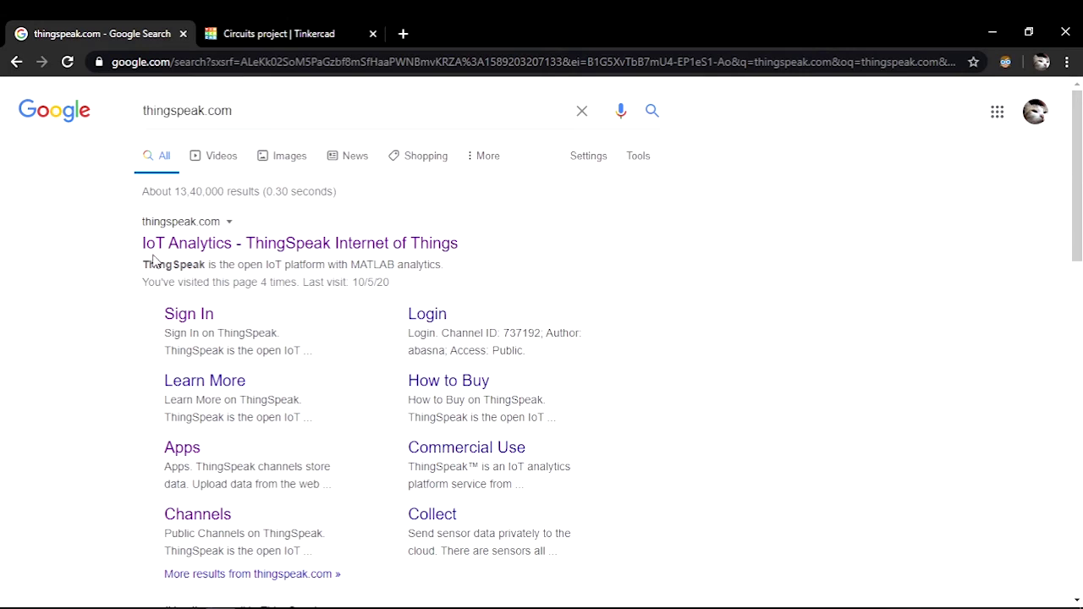
left_click(223, 246)
key("F11")
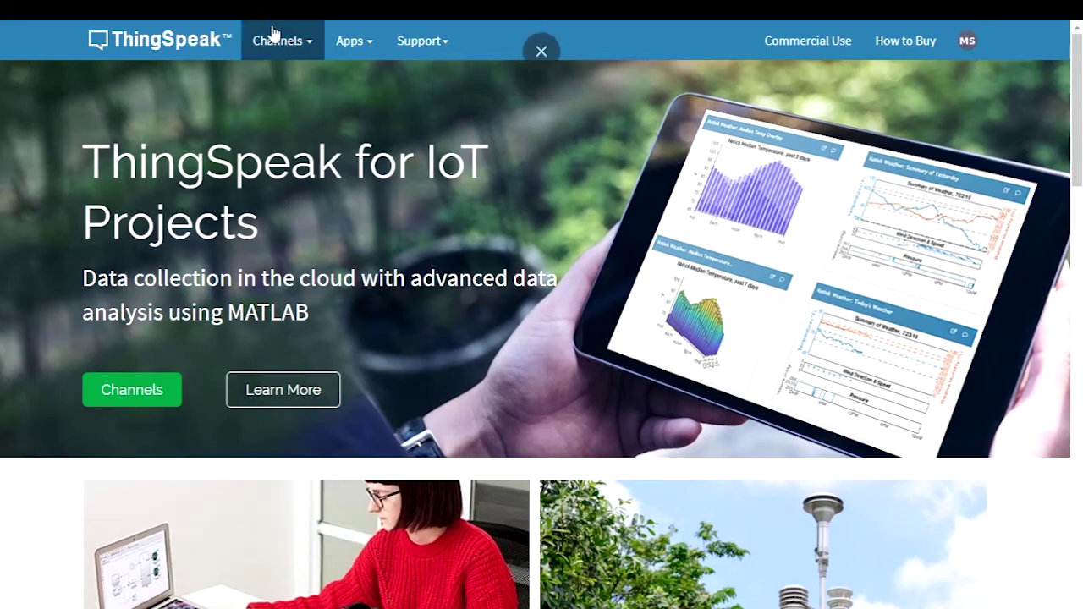
left_click(298, 41)
left_click(297, 77)
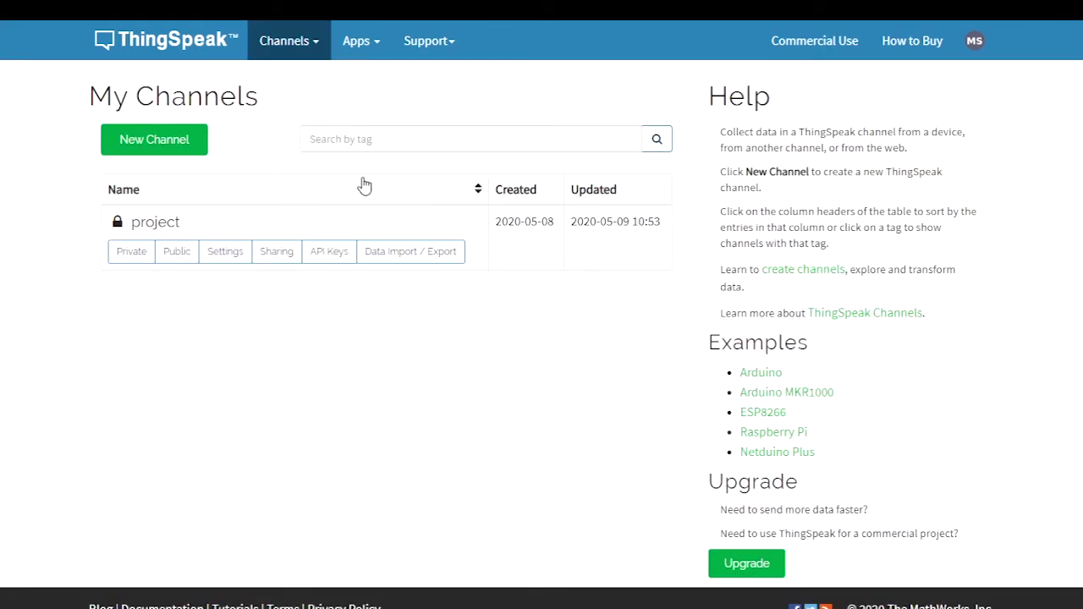
left_click(168, 143)
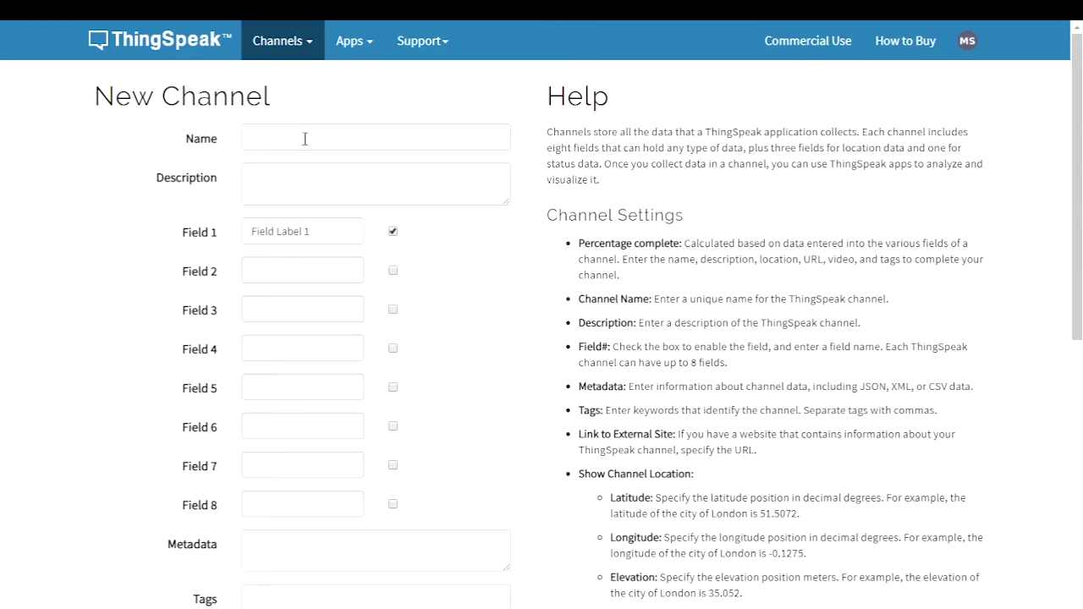
Name the new channel "temp" and describe it as "sending data to thingspeak"
left_click(307, 138)
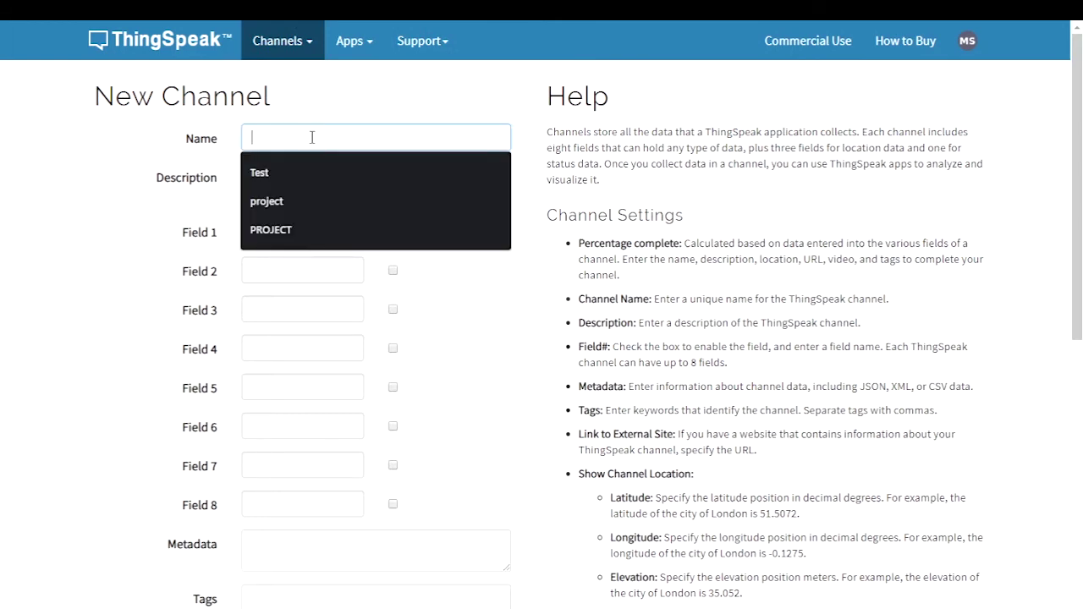
type("temp")
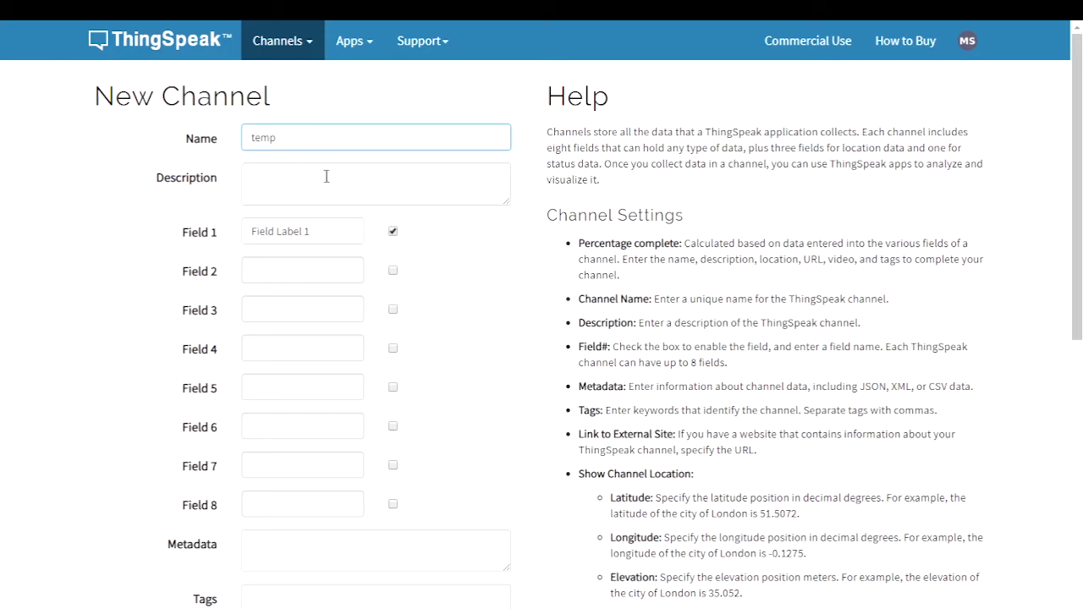
left_click(328, 188)
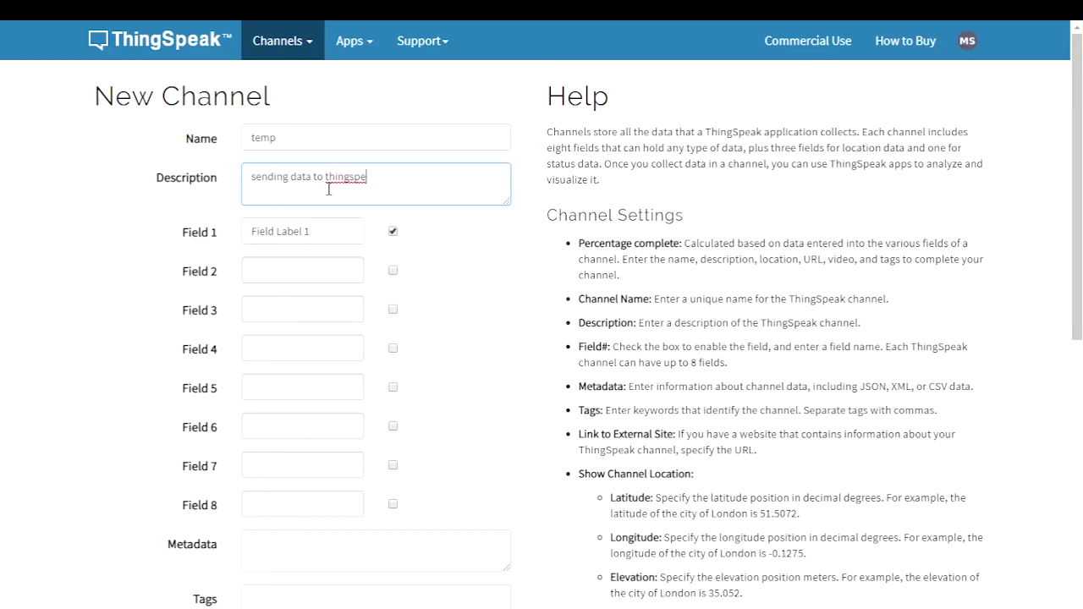
type("ak")
left_click(393, 311)
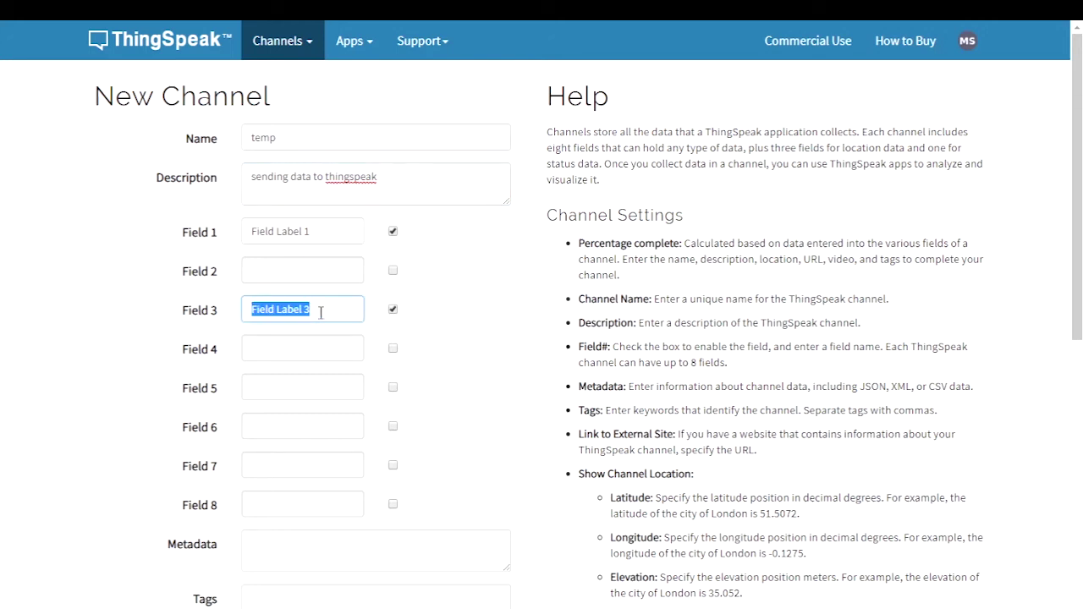
left_click(393, 311)
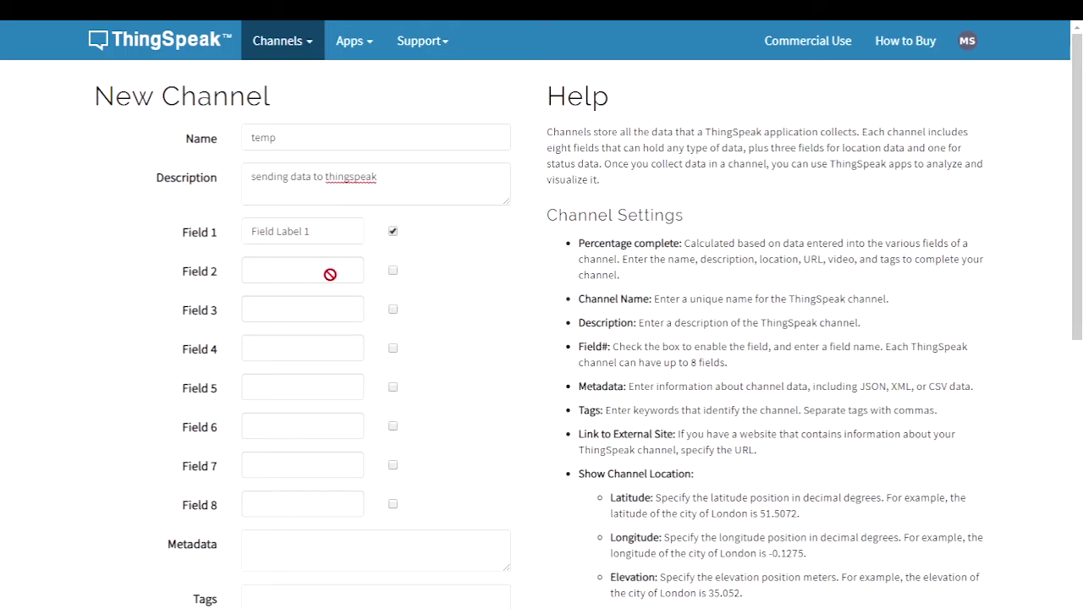
scroll(336, 279, "down", 5)
scroll(292, 380, "down", 2)
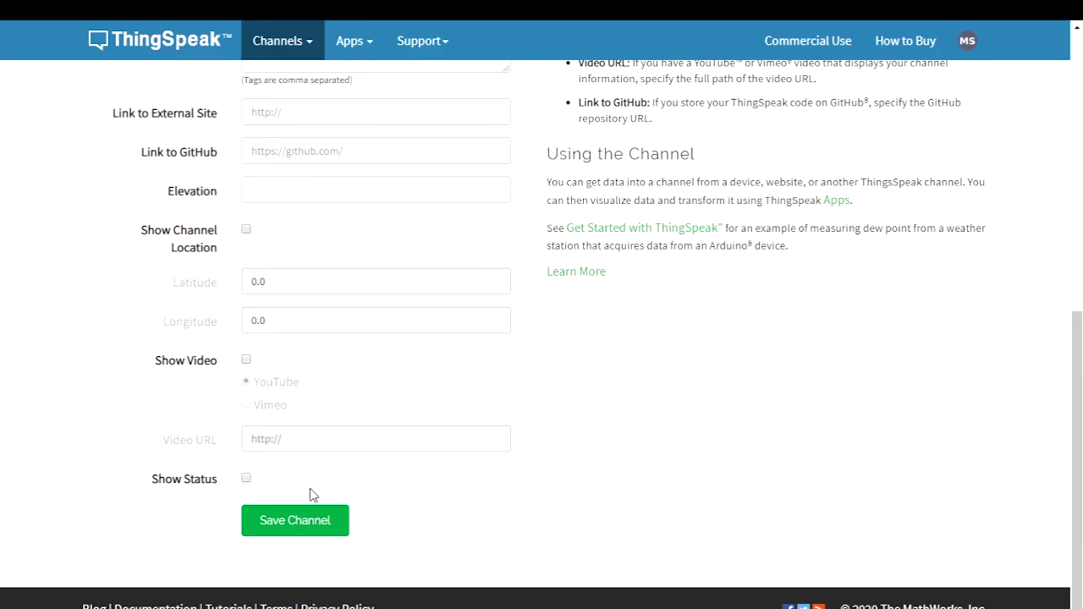
Label the channel's Field 1 as "temp_value" and save the channel
scroll(319, 380, "up", 6)
left_click_drag(329, 155, 256, 156)
key("BackSpace")
key("BackSpace")
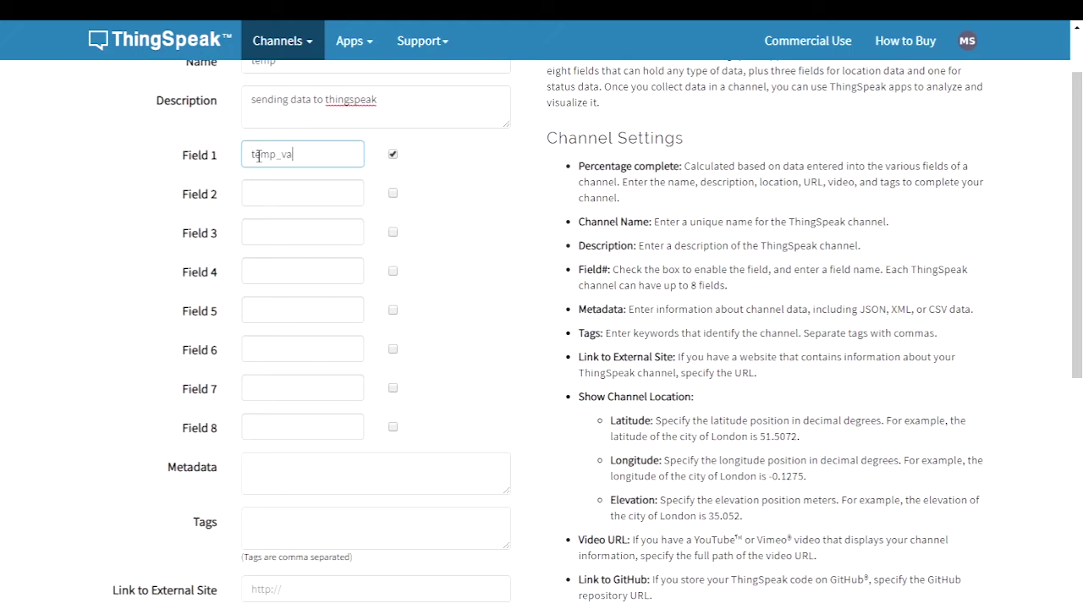
scroll(285, 382, "down", 6)
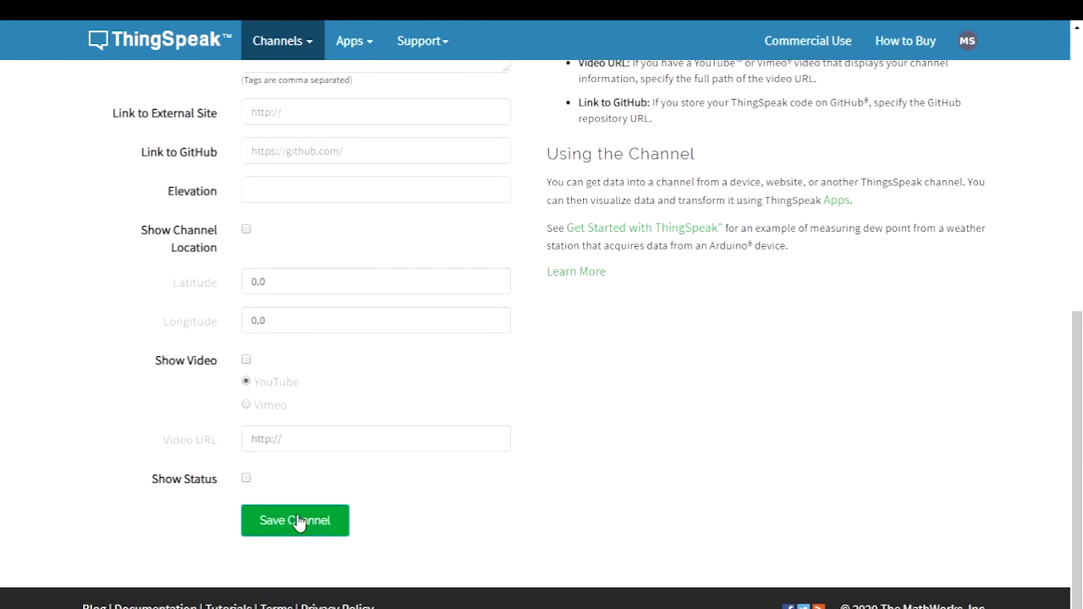
left_click(298, 523)
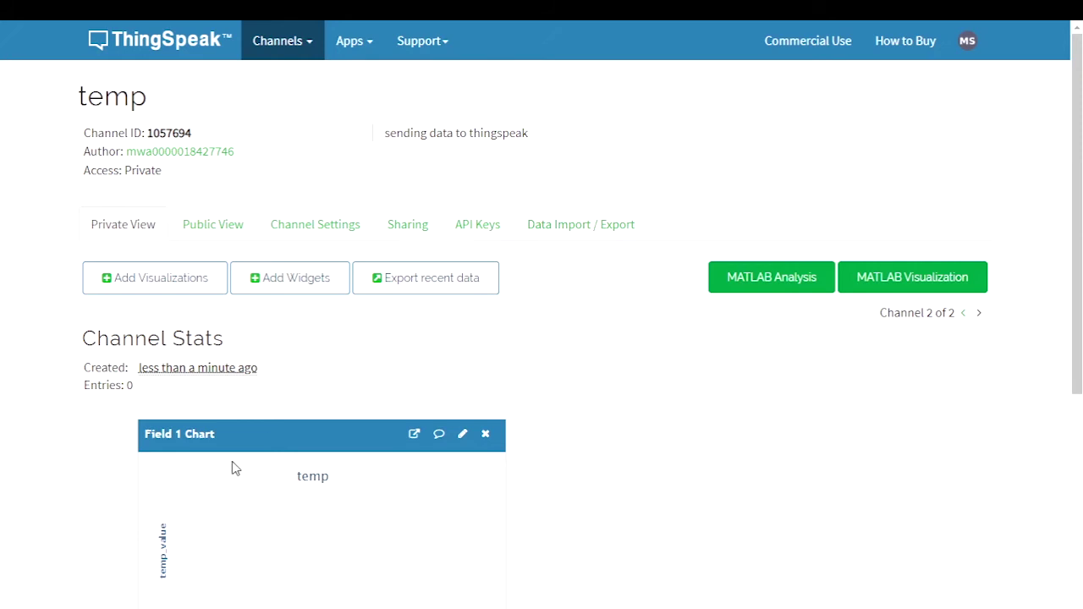
Copy the temp channel's Write API Key and paste it after api_key= in the uri line of the Tinkercad sketch
scroll(339, 545, "down", 2)
scroll(342, 540, "up", 2)
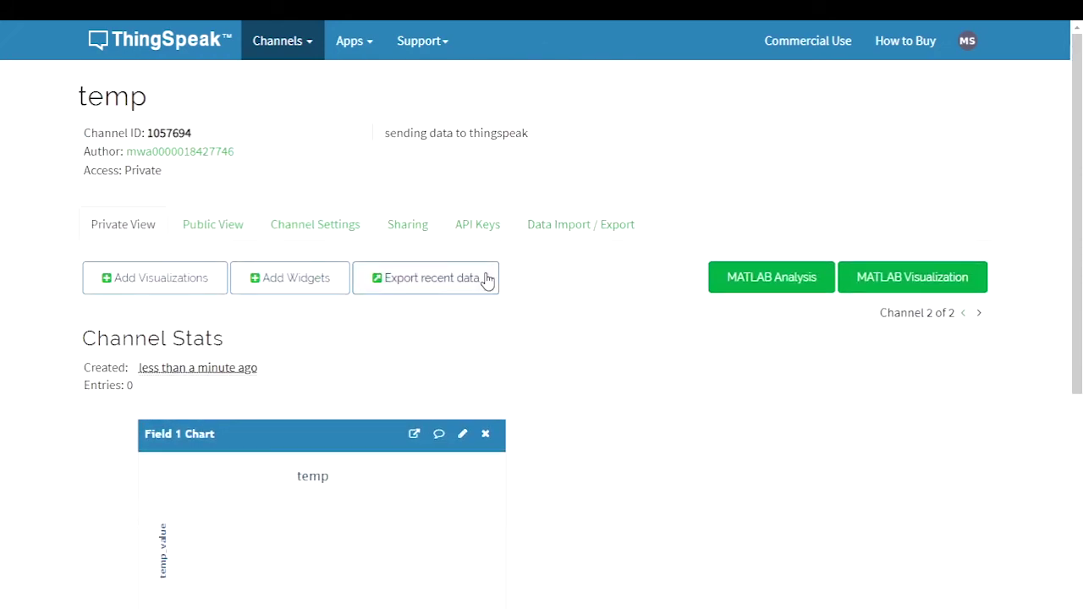
left_click(484, 227)
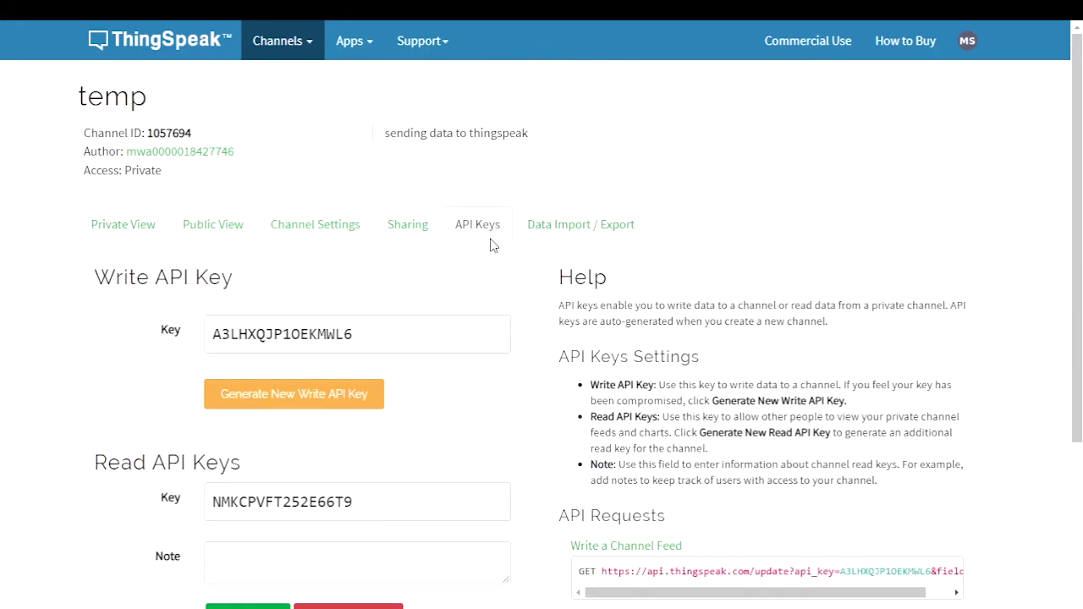
scroll(496, 356, "down", 1)
left_click_drag(355, 254, 210, 263)
key("ctrl+c")
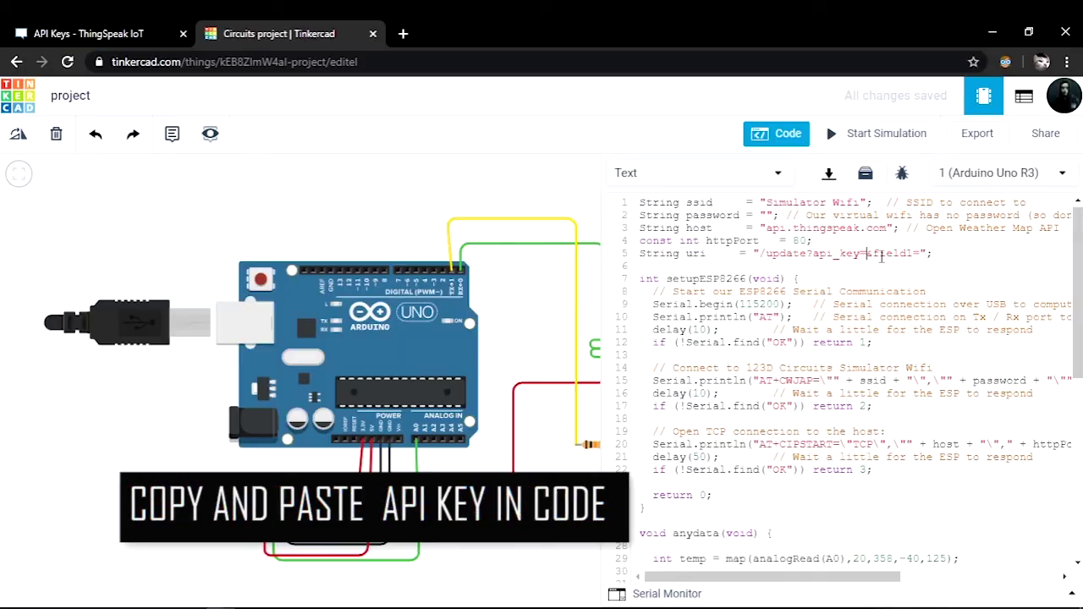
left_click(872, 251)
key("ctrl+v")
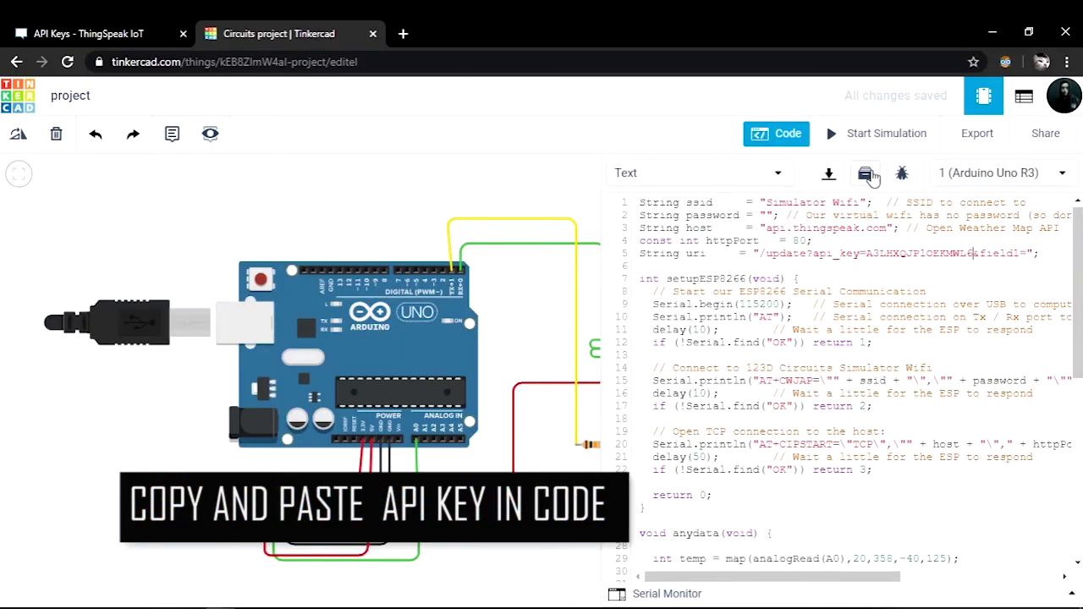
Start the circuit simulation, show the Serial Monitor output and highlight the field1 value in the sent request
left_click(860, 136)
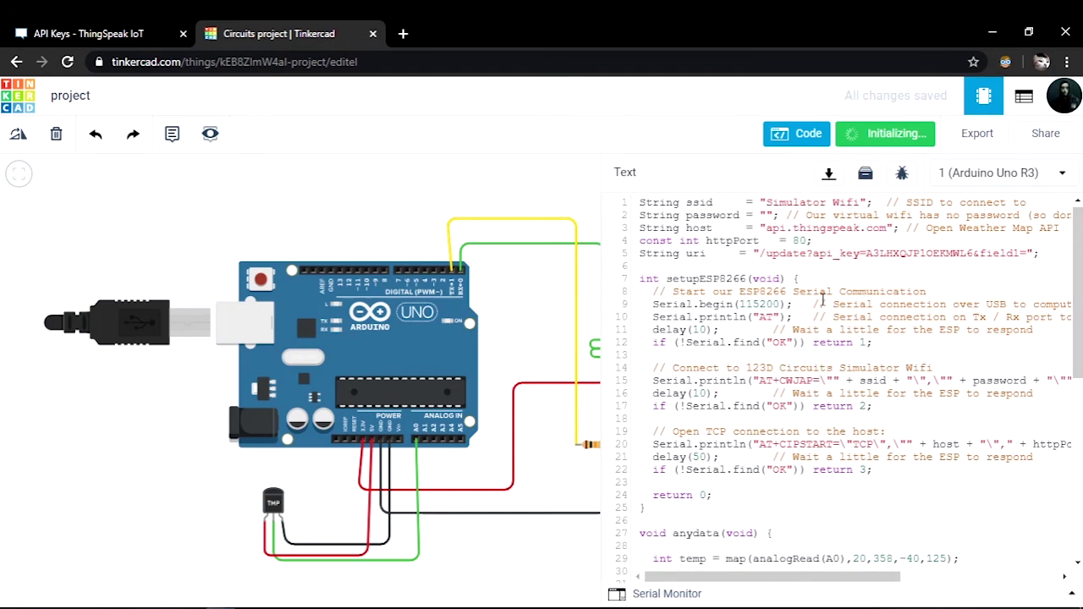
left_click(667, 593)
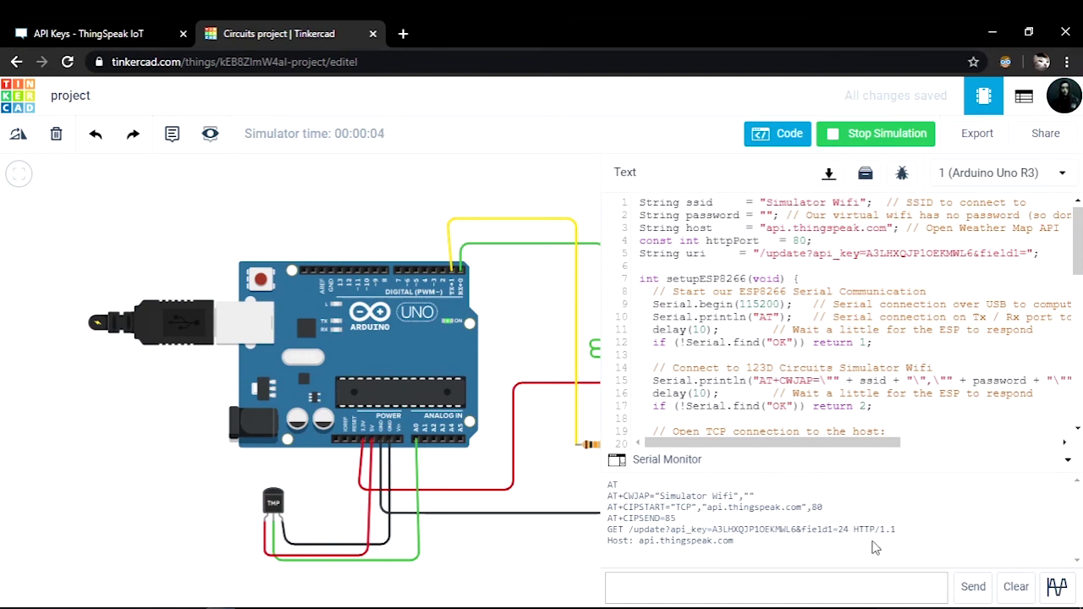
left_click_drag(853, 529, 845, 529)
Switch to ThingSpeak and examine the temp channel's private view for its entry count and Field 1 chart point
left_click(64, 31)
left_click(125, 282)
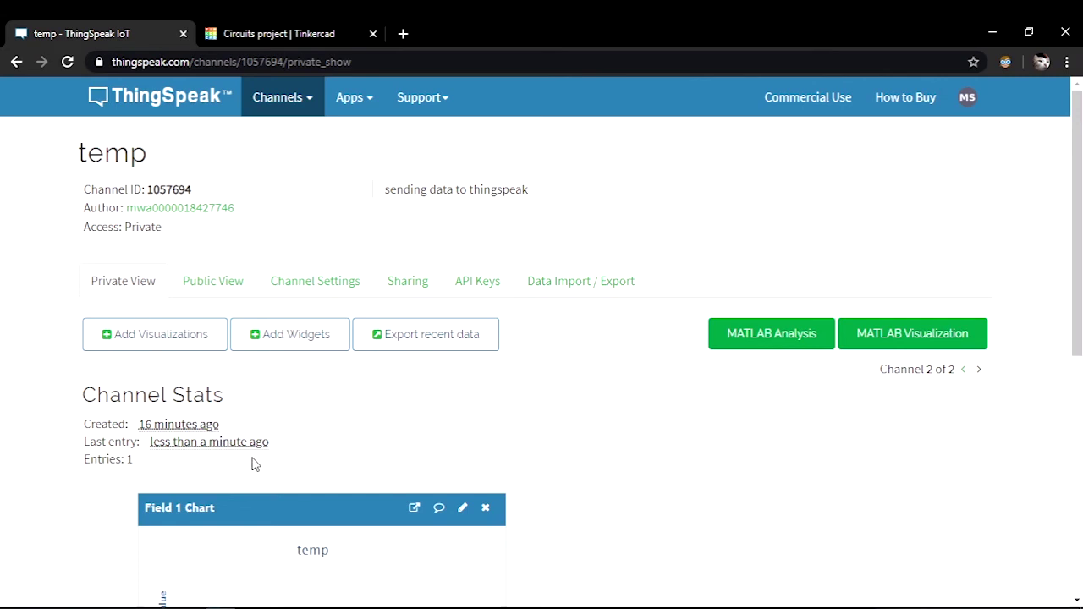
scroll(284, 464, "down", 4)
mouse_move(337, 311)
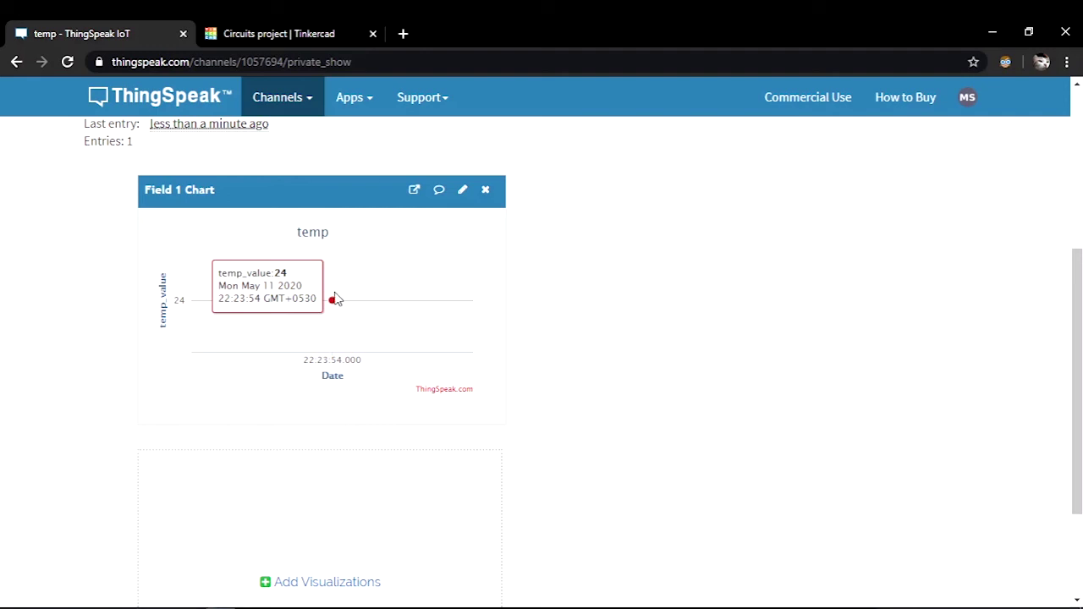
scroll(335, 302, "up", 2)
double_click(130, 301)
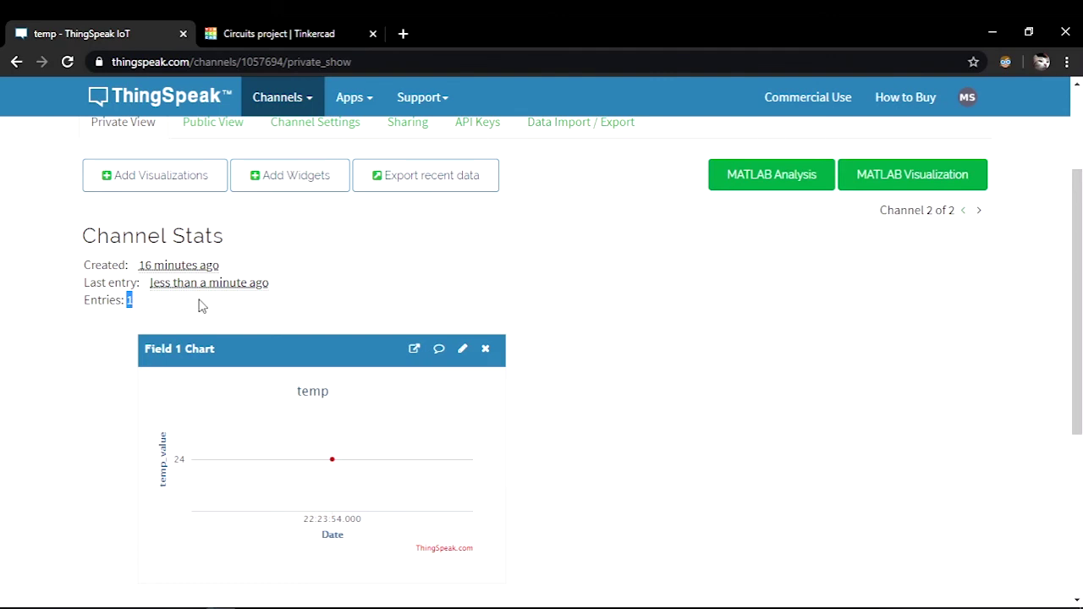
scroll(201, 305, "down", 3)
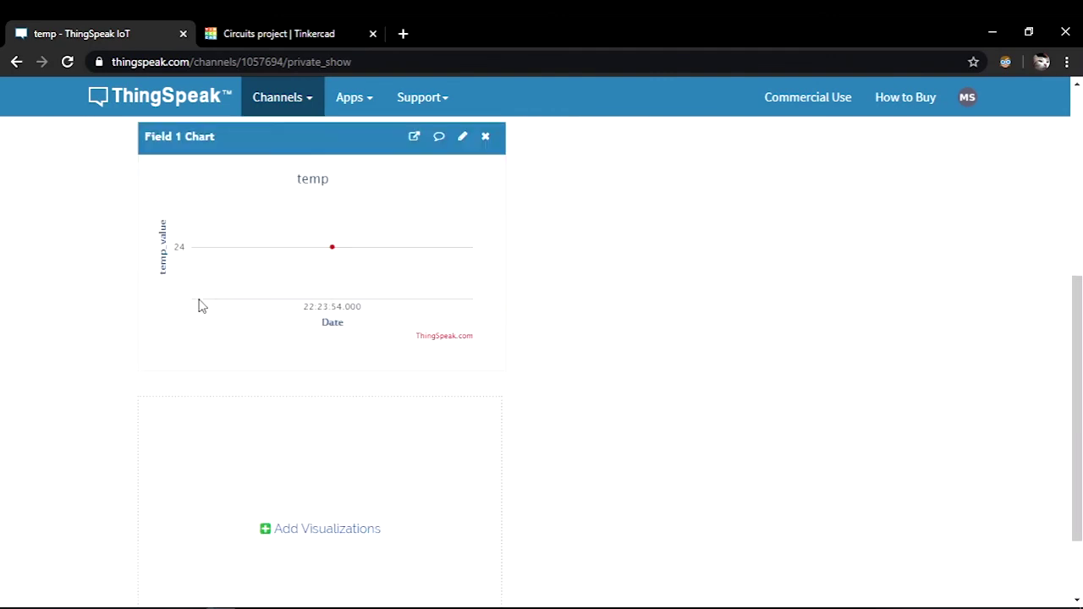
Compare the requests in Tinkercad's Serial Monitor with the ThingSpeak channel's entry count and newest Field 1 chart point
left_click(240, 32)
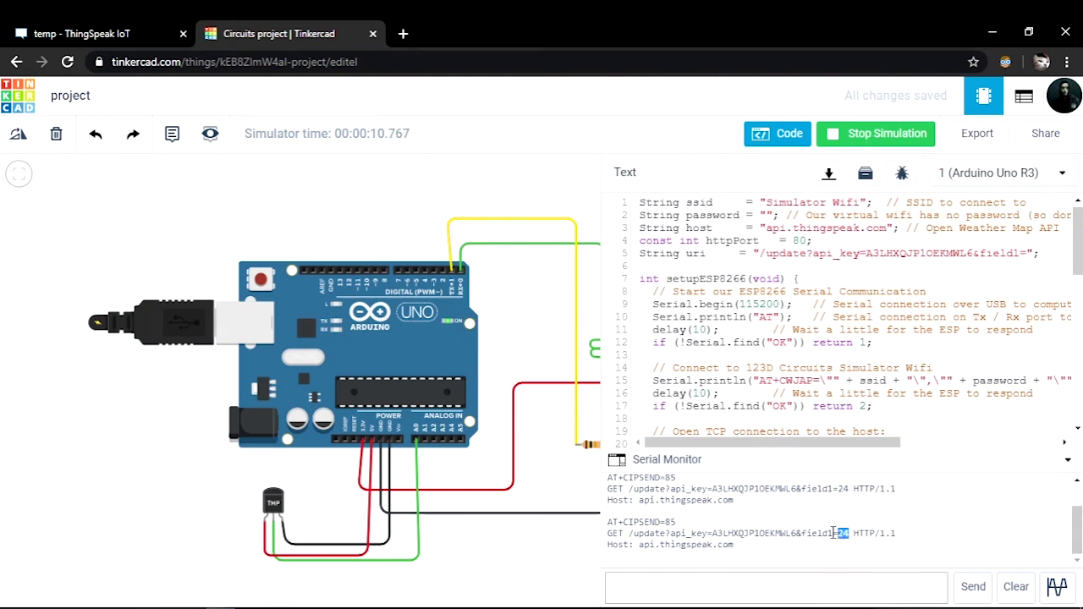
scroll(762, 516, "up", 3)
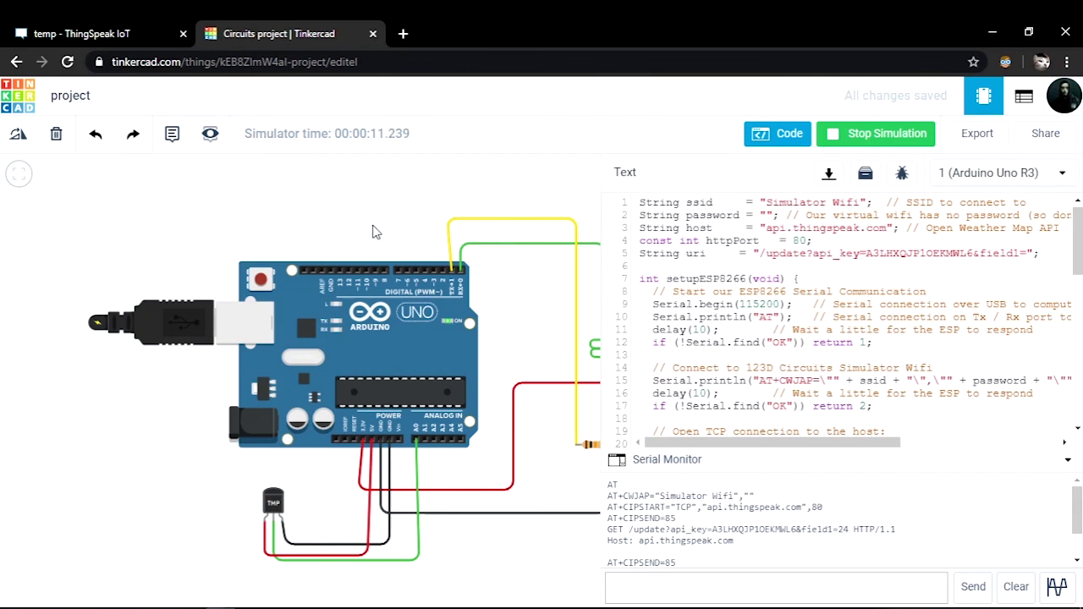
left_click(127, 32)
scroll(377, 328, "up", 1)
scroll(377, 329, "up", 1)
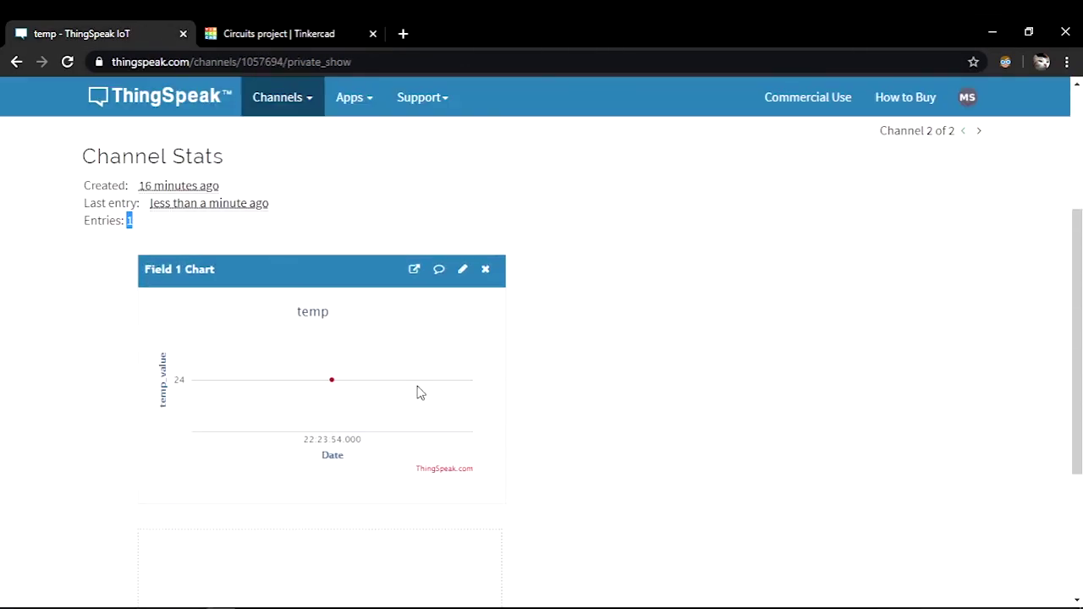
scroll(420, 375, "down", 1)
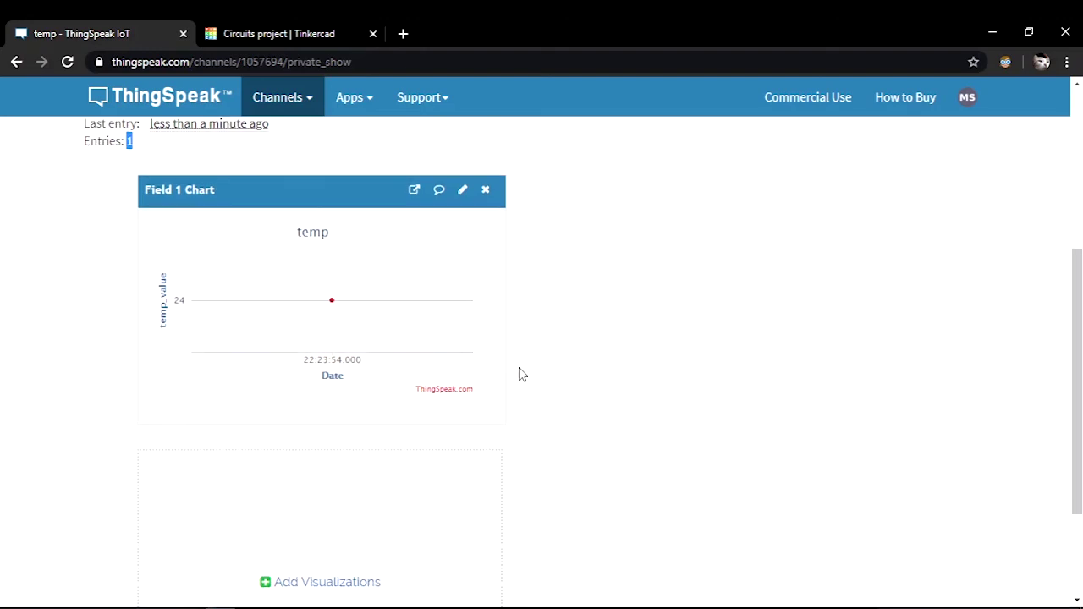
scroll(518, 369, "up", 1)
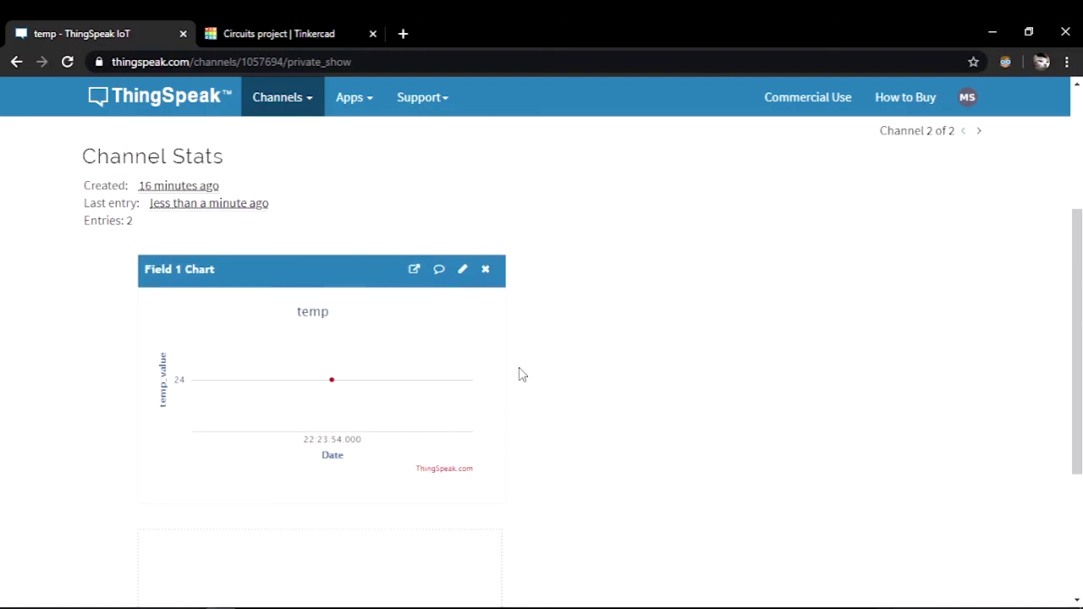
mouse_move(463, 394)
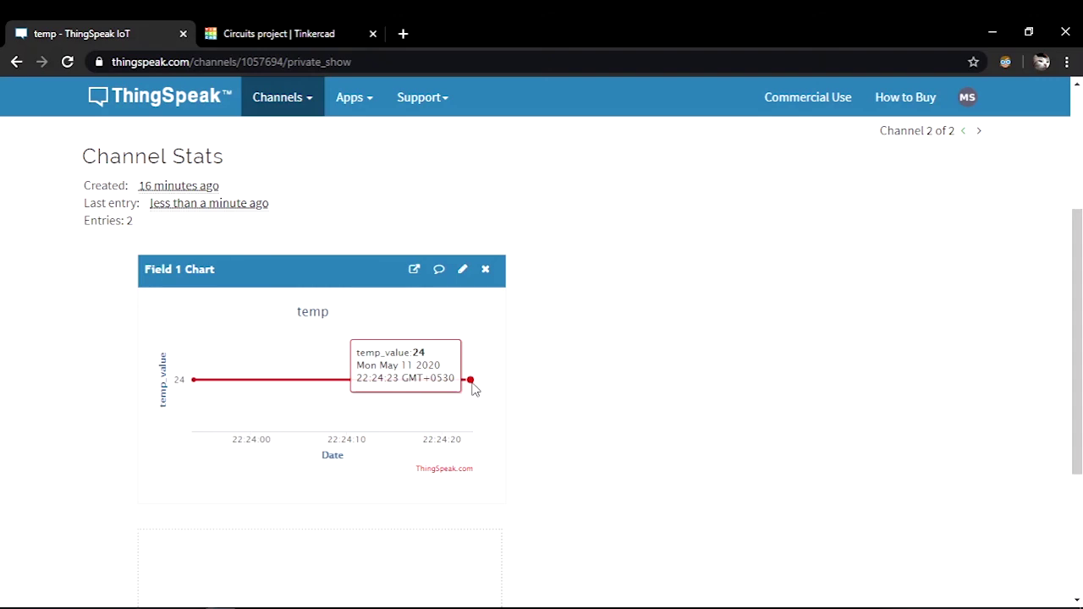
Switch back to Tinkercad and stop the running circuit simulation
left_click(275, 35)
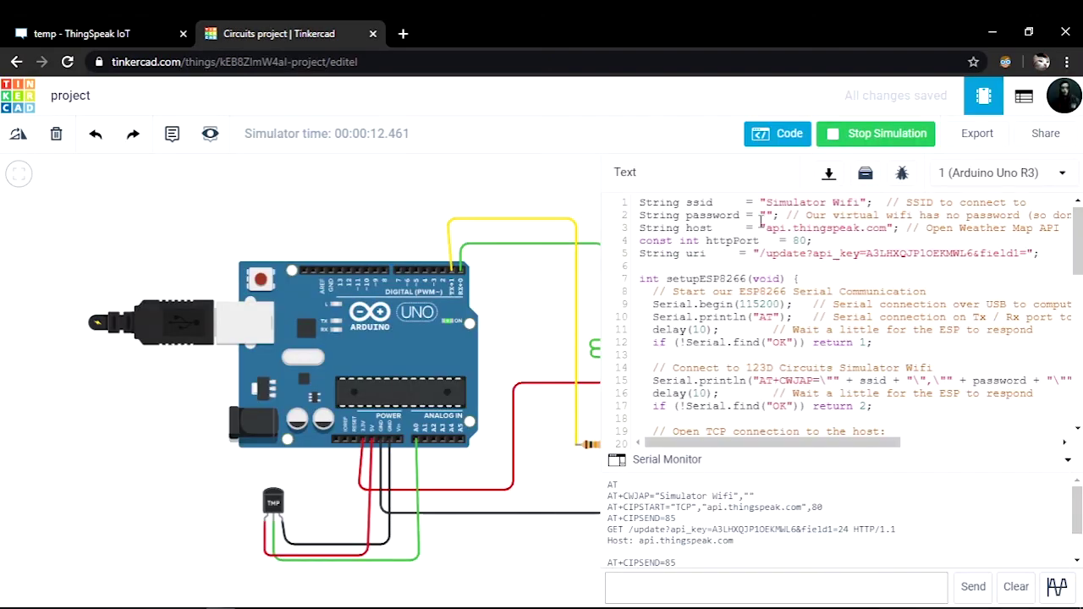
left_click(889, 139)
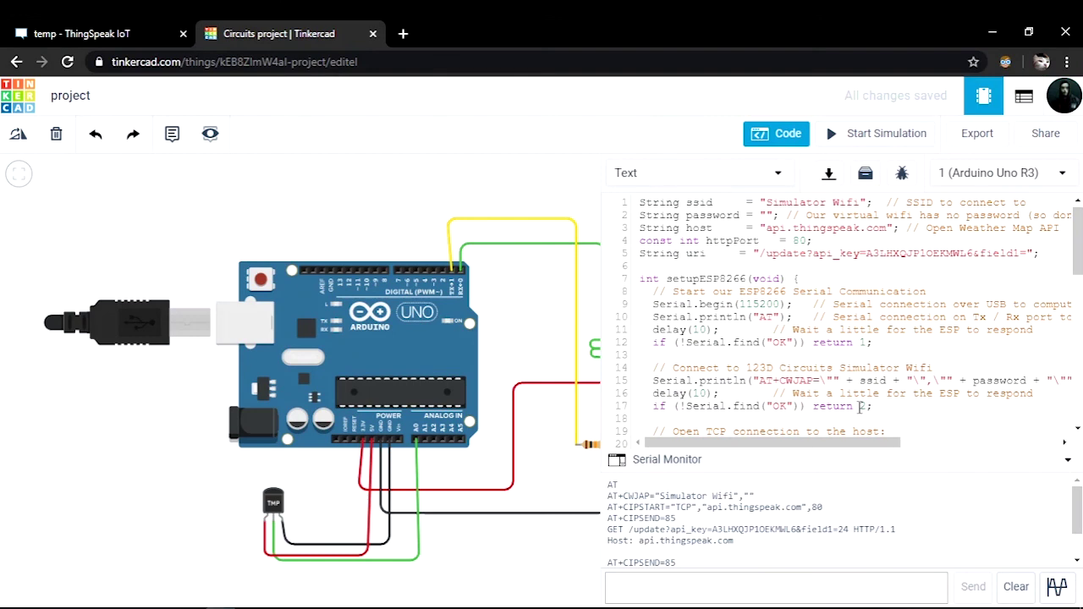
left_click(776, 133)
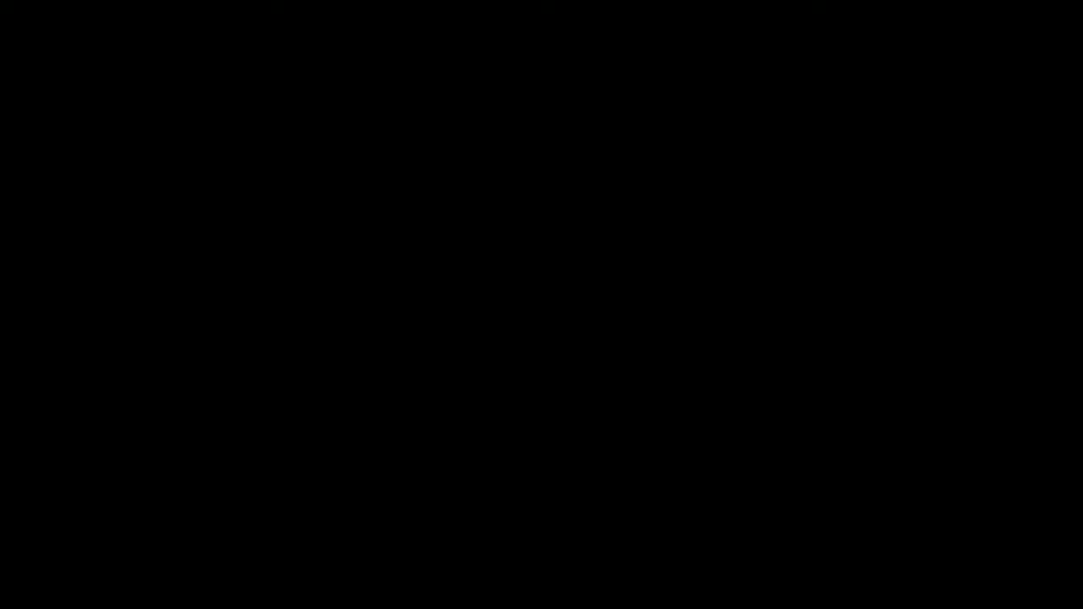